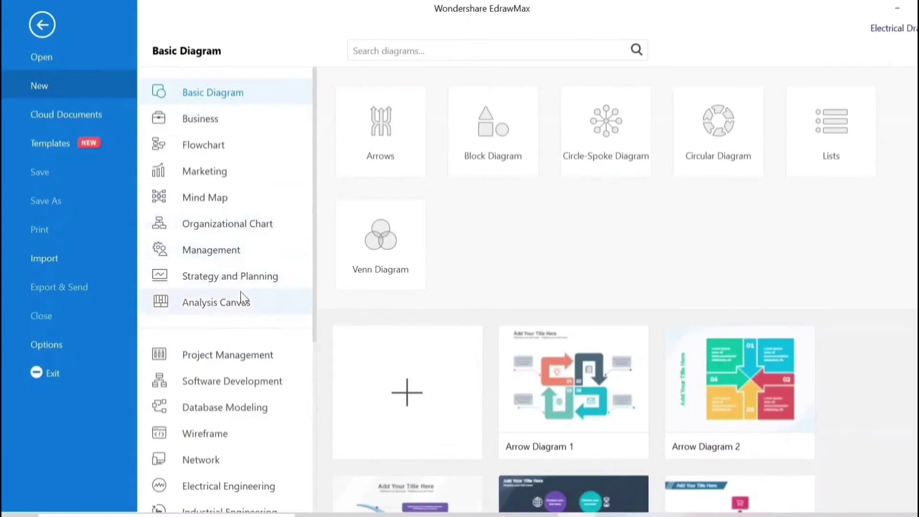
Create a new blank drawing in the Electrical Engineering category.
{"action": "scroll", "coordinate": [243, 329], "scroll_direction": "down", "scroll_amount": 2}
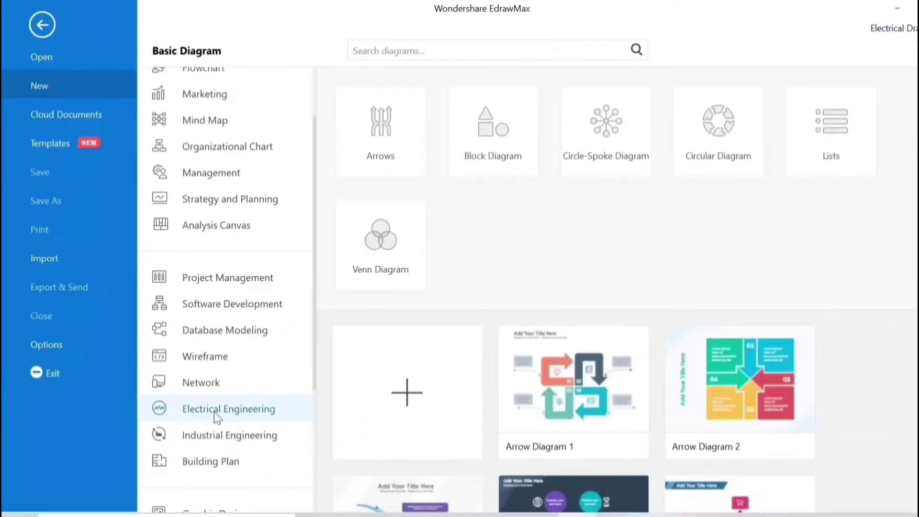
{"action": "left_click", "coordinate": [426, 356]}
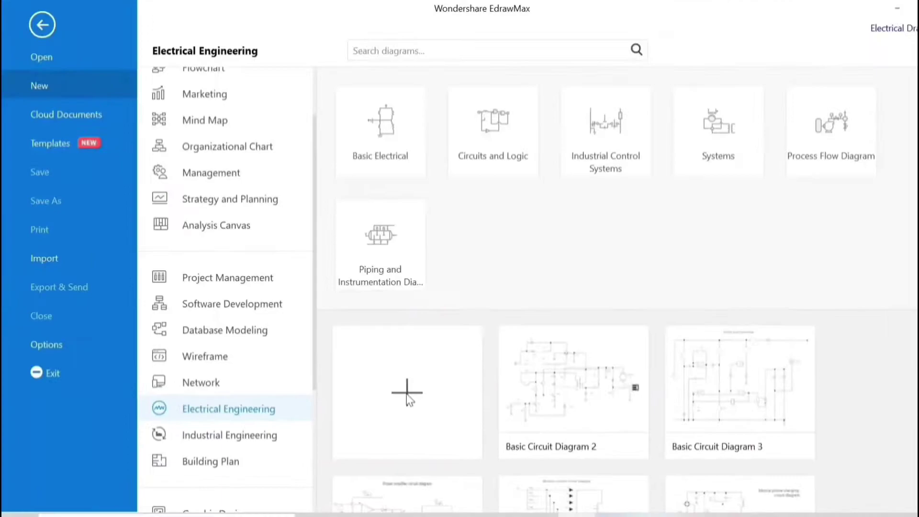
{"action": "left_click", "coordinate": [407, 397]}
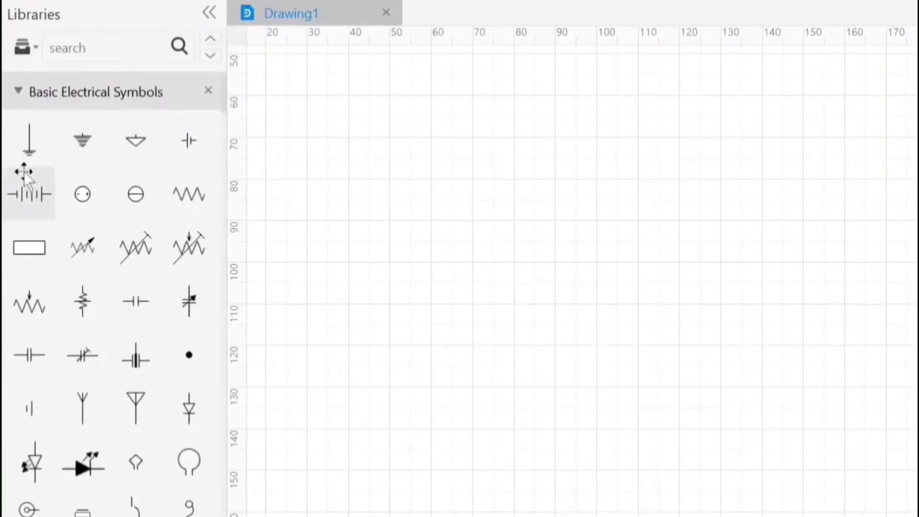
Examine the available electrical symbol libraries, from Basic Electrical Symbols through Transformers and Windings.
{"action": "scroll", "coordinate": [159, 245], "scroll_direction": "down", "scroll_amount": 8}
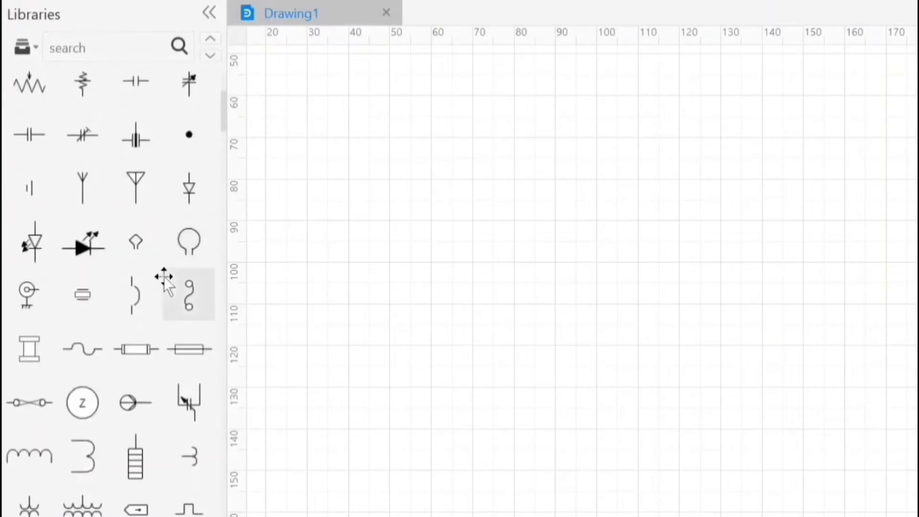
{"action": "scroll", "coordinate": [165, 283], "scroll_direction": "down", "scroll_amount": 15}
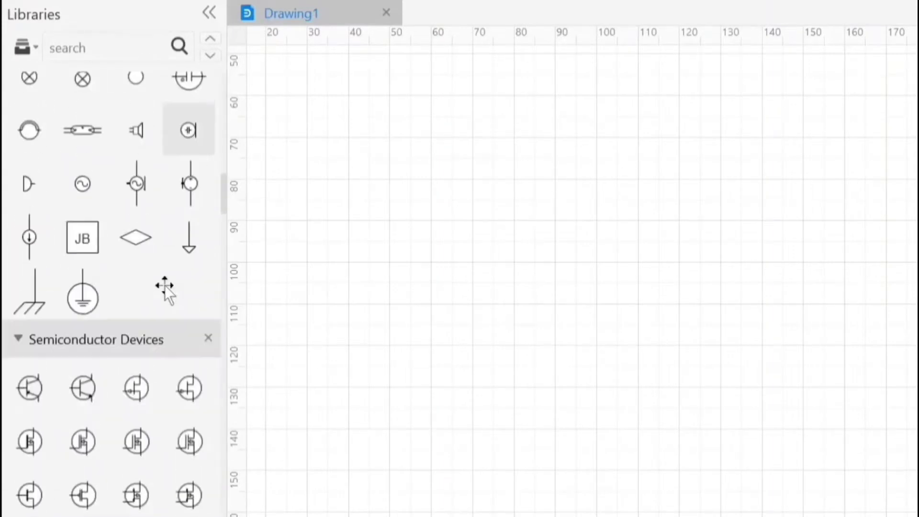
{"action": "scroll", "coordinate": [182, 259], "scroll_direction": "down", "scroll_amount": 8}
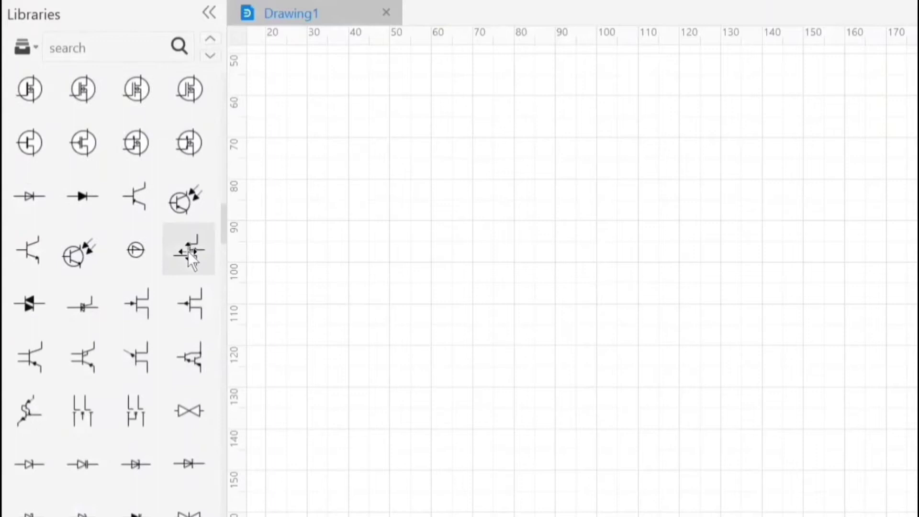
{"action": "scroll", "coordinate": [181, 277], "scroll_direction": "down", "scroll_amount": 7}
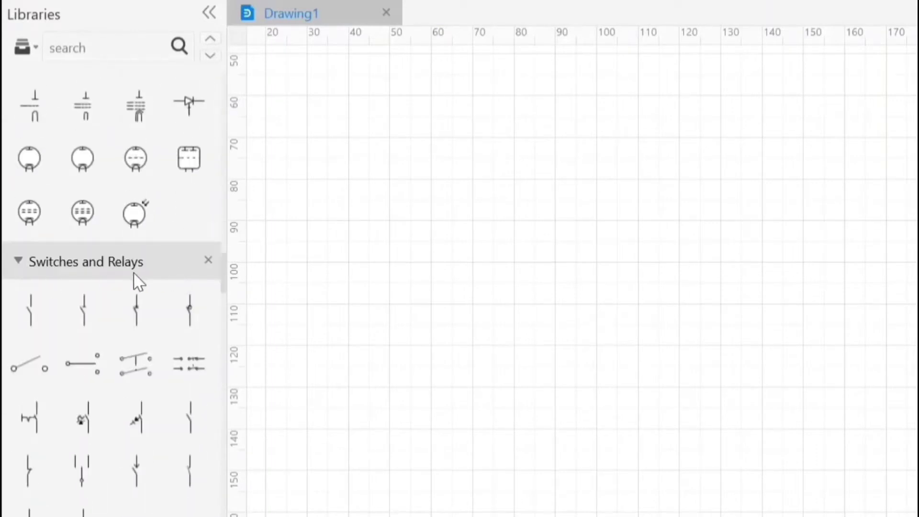
{"action": "scroll", "coordinate": [135, 281], "scroll_direction": "down", "scroll_amount": 3}
{"action": "scroll", "coordinate": [165, 288], "scroll_direction": "down", "scroll_amount": 18}
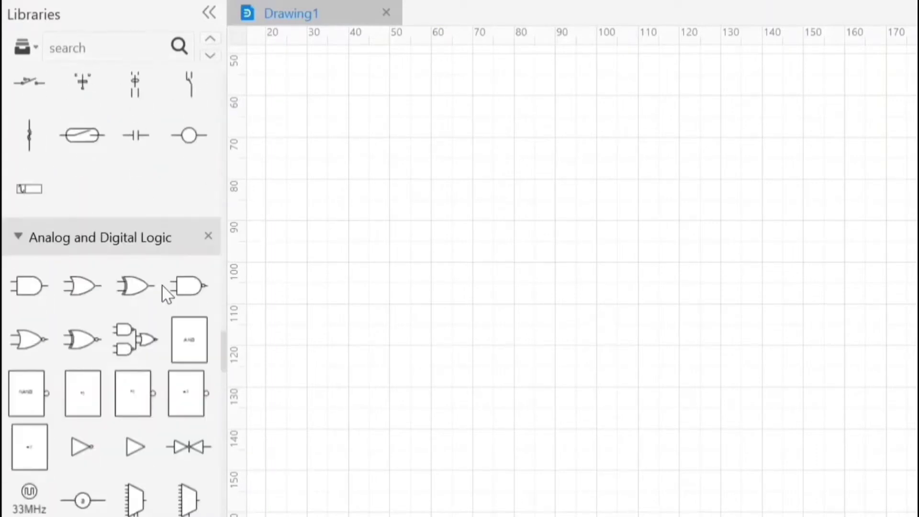
{"action": "scroll", "coordinate": [164, 250], "scroll_direction": "down", "scroll_amount": 2}
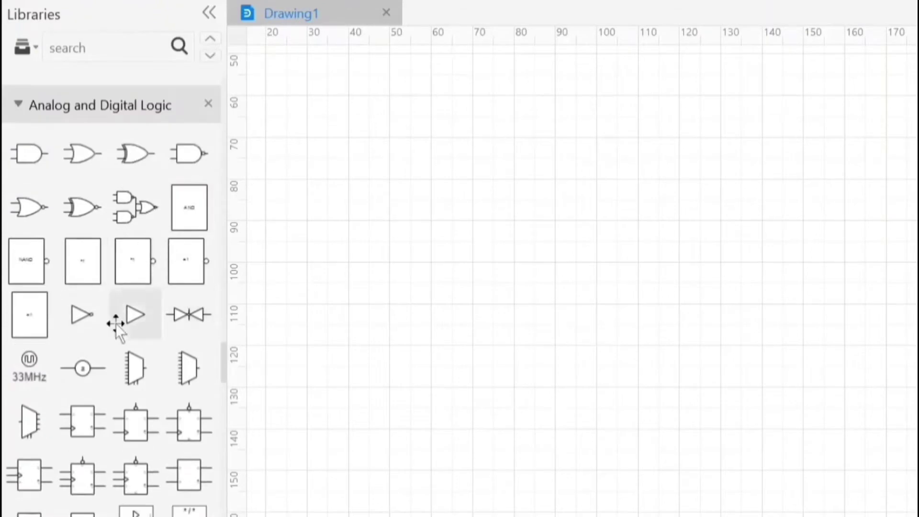
{"action": "scroll", "coordinate": [136, 393], "scroll_direction": "down", "scroll_amount": 4}
{"action": "scroll", "coordinate": [45, 318], "scroll_direction": "down", "scroll_amount": 1}
{"action": "scroll", "coordinate": [103, 330], "scroll_direction": "down", "scroll_amount": 7}
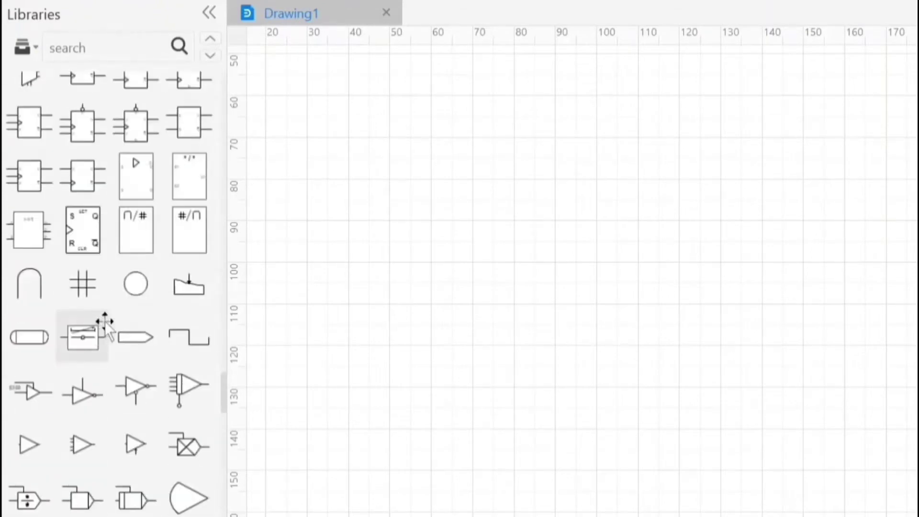
{"action": "scroll", "coordinate": [136, 335], "scroll_direction": "down", "scroll_amount": 4}
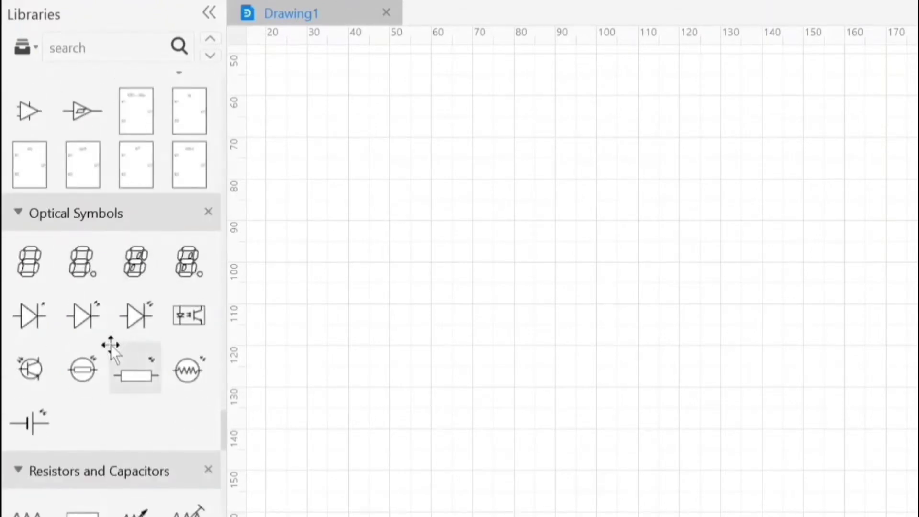
{"action": "scroll", "coordinate": [135, 349], "scroll_direction": "down", "scroll_amount": 4}
{"action": "scroll", "coordinate": [58, 247], "scroll_direction": "down", "scroll_amount": 10}
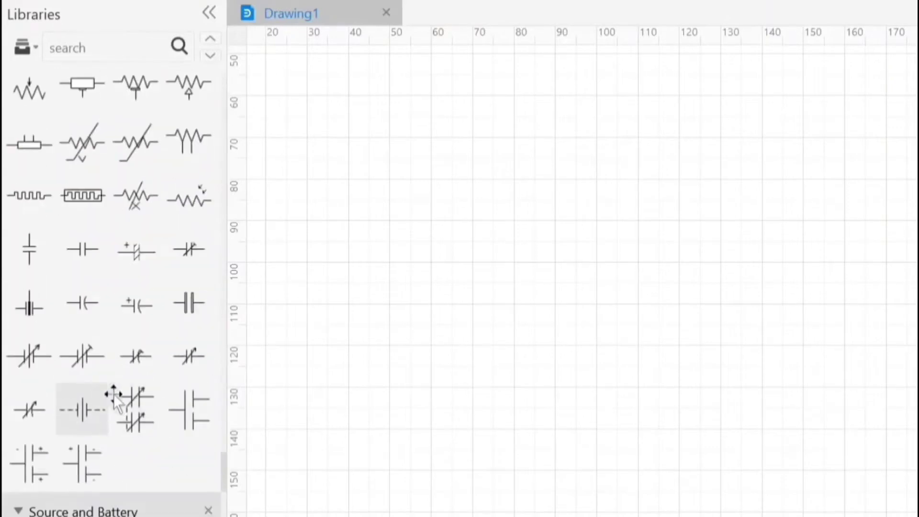
{"action": "scroll", "coordinate": [81, 373], "scroll_direction": "down", "scroll_amount": 4}
{"action": "scroll", "coordinate": [113, 222], "scroll_direction": "down", "scroll_amount": 4}
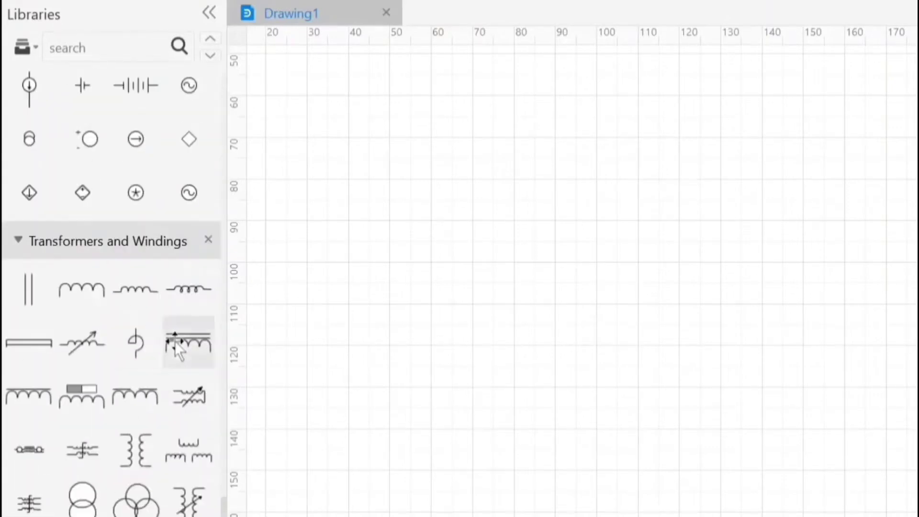
{"action": "scroll", "coordinate": [86, 271], "scroll_direction": "down", "scroll_amount": 3}
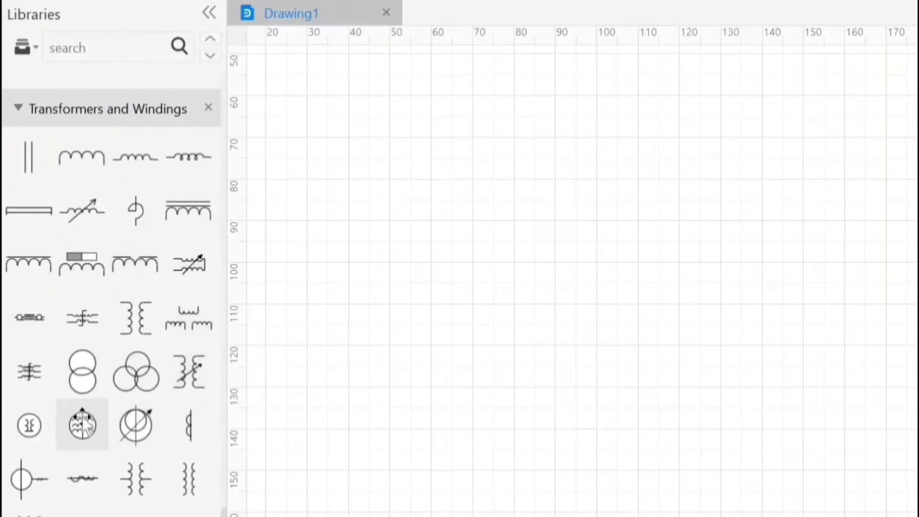
{"action": "scroll", "coordinate": [79, 425], "scroll_direction": "down", "scroll_amount": 2}
{"action": "scroll", "coordinate": [131, 288], "scroll_direction": "up", "scroll_amount": 6}
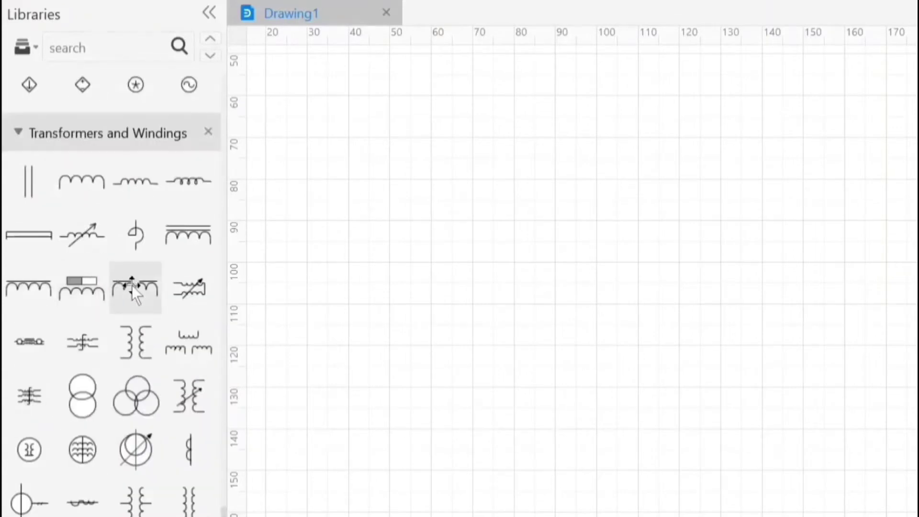
{"action": "scroll", "coordinate": [132, 266], "scroll_direction": "up", "scroll_amount": 3}
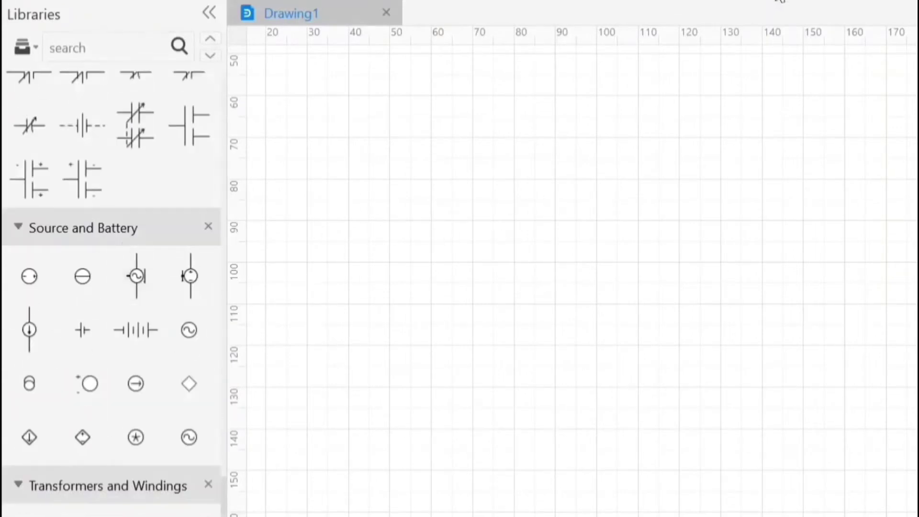
{"action": "scroll", "coordinate": [120, 287], "scroll_direction": "up", "scroll_amount": 8}
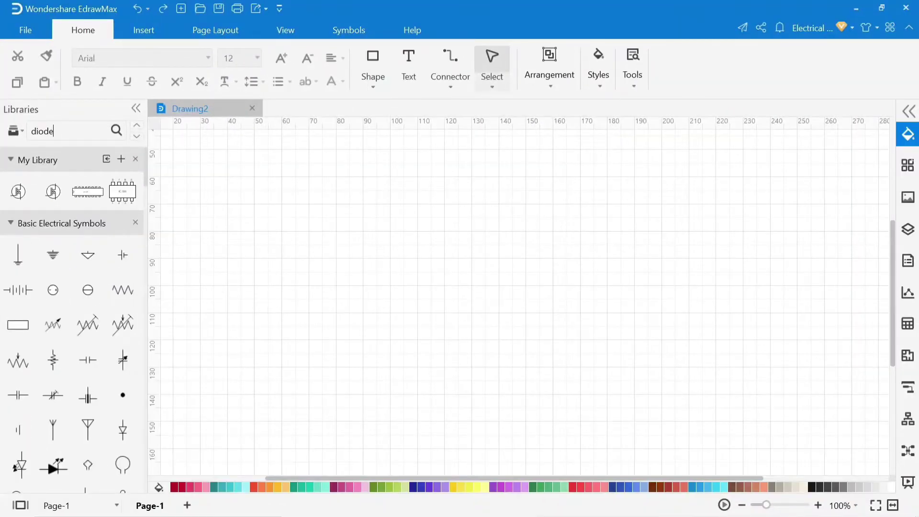
Search the symbols for "diode" and place ten light-emitting diode symbols in a rough column on the drawing's right side.
{"action": "key", "text": "Return"}
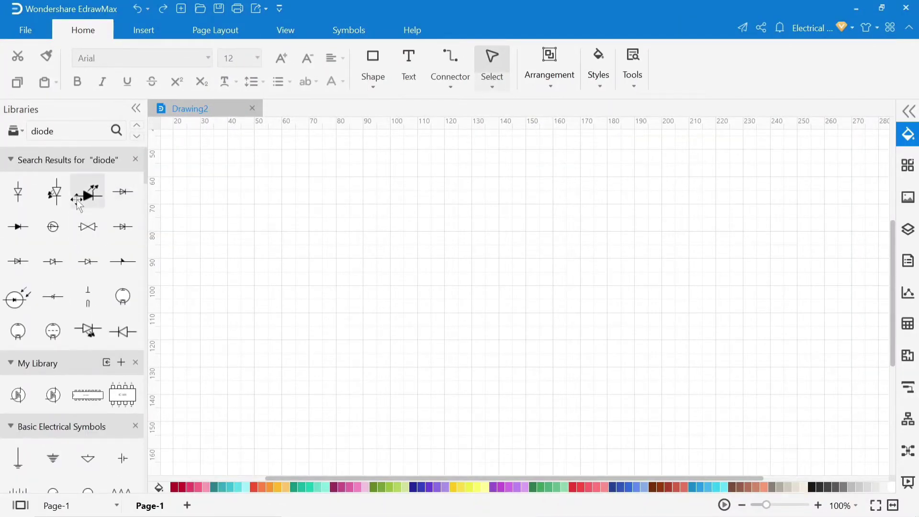
{"action": "left_click_drag", "start_coordinate": [91, 201], "coordinate": [775, 202]}
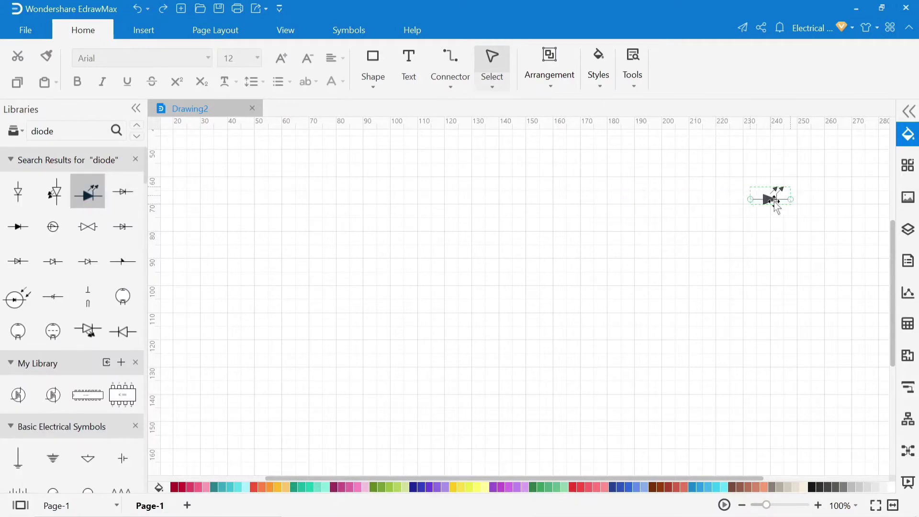
{"action": "left_click_drag", "start_coordinate": [92, 199], "coordinate": [782, 240]}
{"action": "left_click_drag", "start_coordinate": [91, 196], "coordinate": [778, 270]}
{"action": "left_click_drag", "start_coordinate": [90, 196], "coordinate": [791, 348]}
{"action": "left_click_drag", "start_coordinate": [90, 196], "coordinate": [805, 385]}
{"action": "left_click_drag", "start_coordinate": [90, 196], "coordinate": [757, 171]}
{"action": "left_click_drag", "start_coordinate": [90, 197], "coordinate": [811, 458]}
{"action": "left_click_drag", "start_coordinate": [88, 194], "coordinate": [752, 143]}
Clear the symbol search, place the IC 555 symbol from My Library left of the diodes, and shrink it.
{"action": "left_click", "coordinate": [54, 131]}
{"action": "key", "text": "BackSpace"}
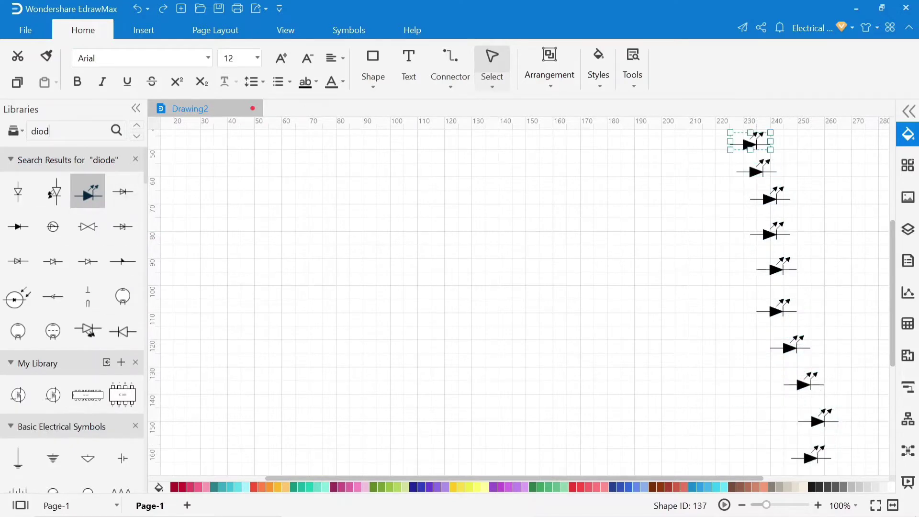
{"action": "left_click", "coordinate": [123, 395]}
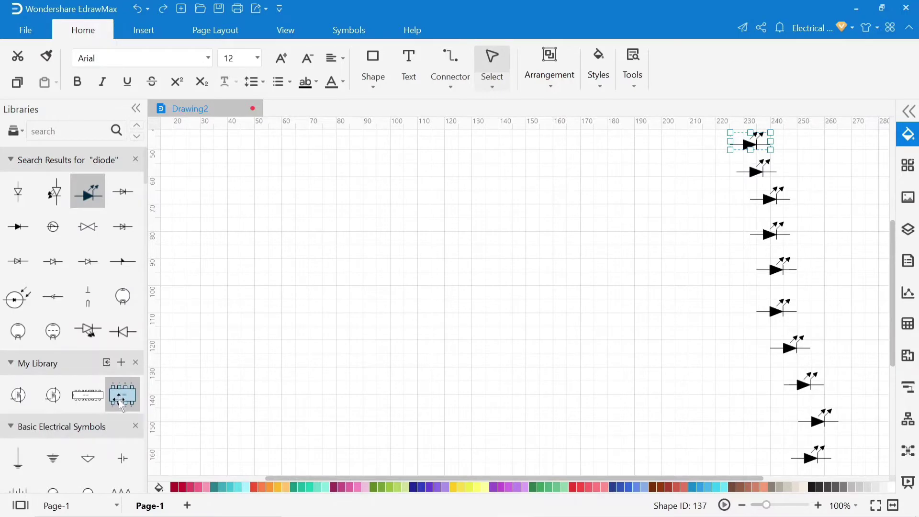
{"action": "left_click_drag", "start_coordinate": [122, 403], "coordinate": [309, 325]}
{"action": "left_click_drag", "start_coordinate": [348, 353], "coordinate": [299, 317]}
{"action": "left_click", "coordinate": [364, 331]}
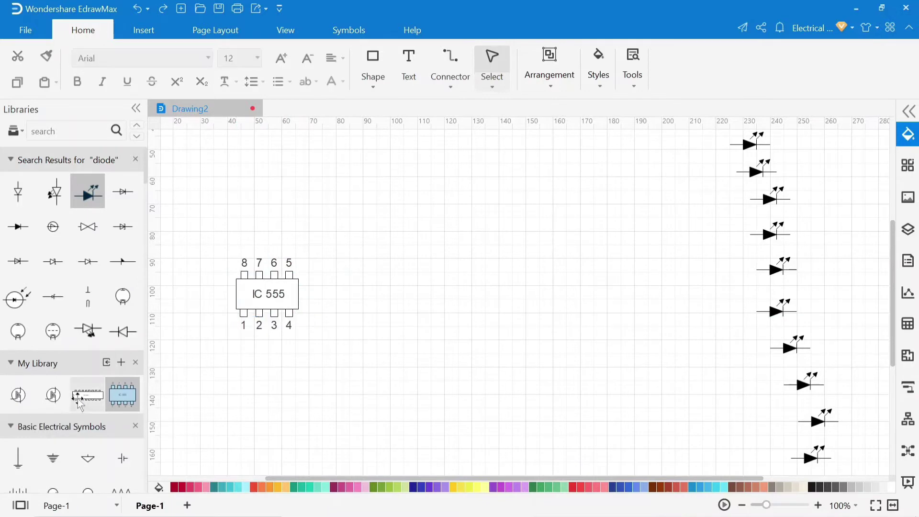
Place the CD 4017 symbol from My Library beside the IC 555, shrink it, and line it up with that chip.
{"action": "left_click_drag", "start_coordinate": [87, 395], "coordinate": [479, 309]}
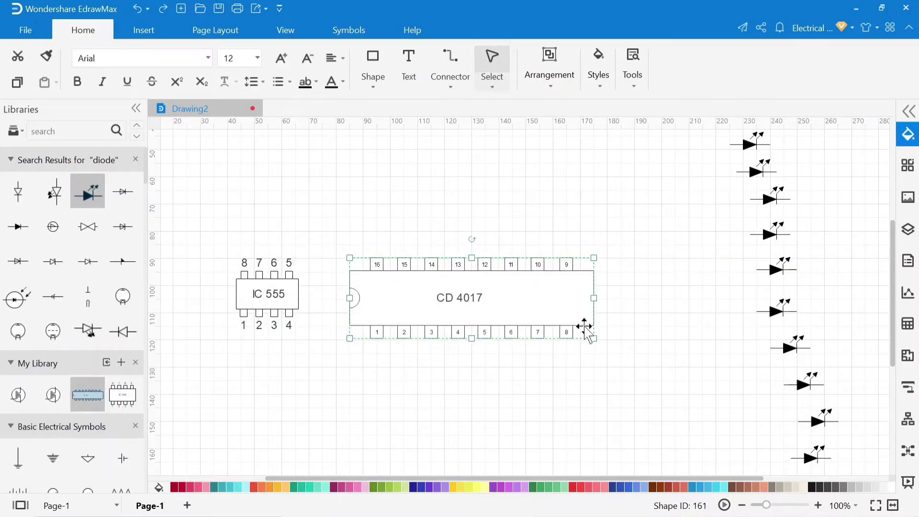
{"action": "left_click_drag", "start_coordinate": [588, 333], "coordinate": [529, 316]}
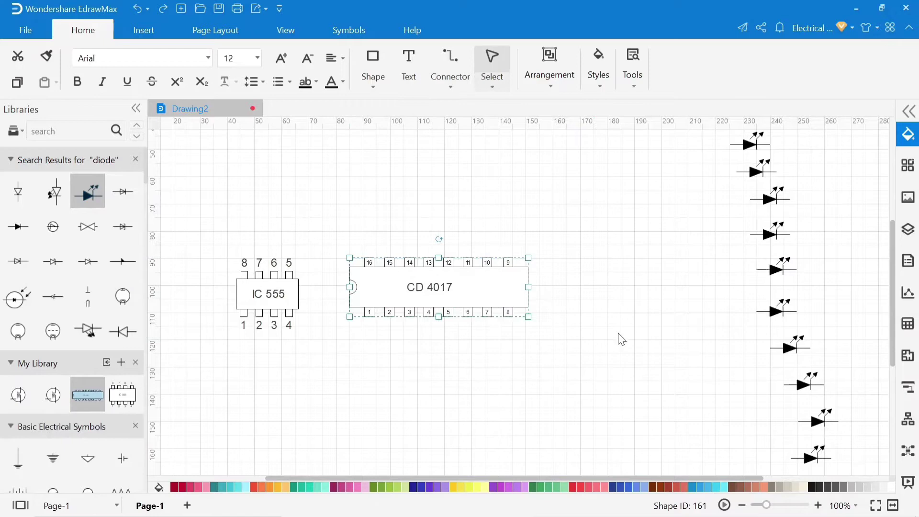
{"action": "left_click_drag", "start_coordinate": [476, 293], "coordinate": [533, 299]}
{"action": "left_click", "coordinate": [593, 328]}
Move the upper light-emitting diodes into one straight vertical column.
{"action": "left_click_drag", "start_coordinate": [776, 269], "coordinate": [779, 235]}
{"action": "left_click_drag", "start_coordinate": [770, 199], "coordinate": [780, 212]}
{"action": "left_click_drag", "start_coordinate": [757, 171], "coordinate": [780, 190]}
{"action": "left_click_drag", "start_coordinate": [750, 145], "coordinate": [780, 167]}
Align the lower five light-emitting diodes under the upper group, spaced evenly about 10 mm apart.
{"action": "left_click_drag", "start_coordinate": [777, 314], "coordinate": [791, 313]}
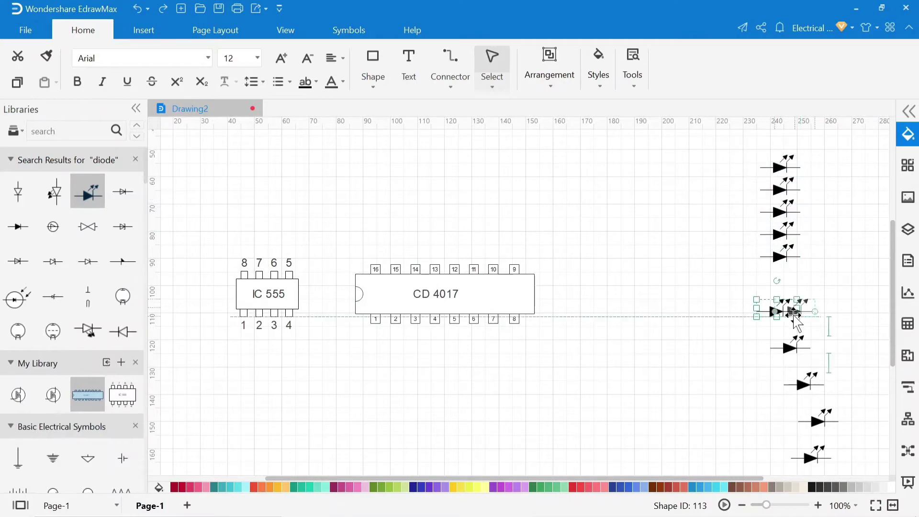
{"action": "left_click_drag", "start_coordinate": [790, 348], "coordinate": [778, 314]}
{"action": "left_click_drag", "start_coordinate": [790, 339], "coordinate": [780, 338]}
{"action": "left_click_drag", "start_coordinate": [803, 385], "coordinate": [780, 367]}
{"action": "left_click_drag", "start_coordinate": [819, 421], "coordinate": [779, 397]}
{"action": "left_click_drag", "start_coordinate": [811, 458], "coordinate": [780, 421]}
{"action": "left_click", "coordinate": [778, 189]}
{"action": "left_click", "coordinate": [756, 162]}
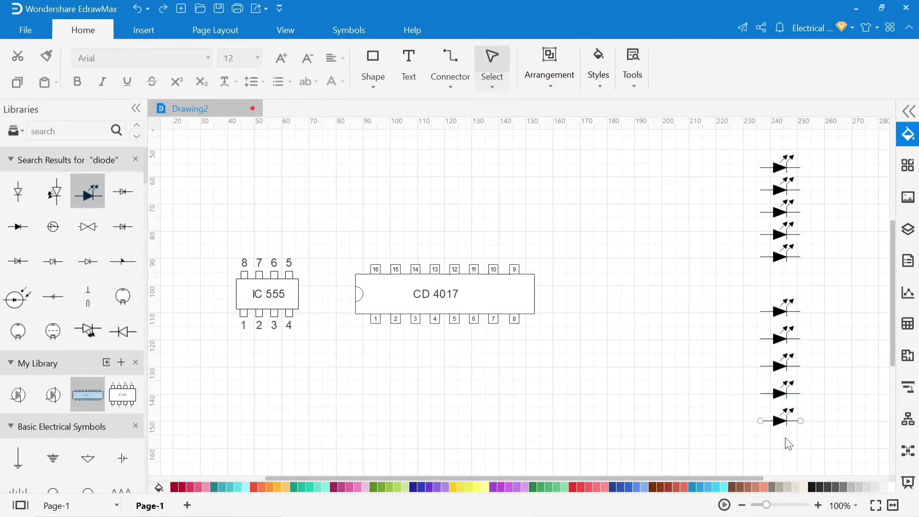
Spread the upper five light-emitting diodes to about 10 mm vertical spacing, matching the lower group.
{"action": "left_click", "coordinate": [779, 234]}
{"action": "left_click_drag", "start_coordinate": [780, 212], "coordinate": [780, 207]}
{"action": "left_click_drag", "start_coordinate": [780, 168], "coordinate": [780, 153]}
{"action": "left_click_drag", "start_coordinate": [778, 190], "coordinate": [777, 181]}
{"action": "left_click_drag", "start_coordinate": [780, 257], "coordinate": [781, 258]}
{"action": "left_click_drag", "start_coordinate": [780, 234], "coordinate": [776, 177]}
{"action": "left_click", "coordinate": [776, 181]}
{"action": "left_click_drag", "start_coordinate": [779, 153], "coordinate": [779, 150]}
{"action": "scroll", "coordinate": [677, 232], "scroll_direction": "up", "scroll_amount": 2}
{"action": "left_click", "coordinate": [720, 291]}
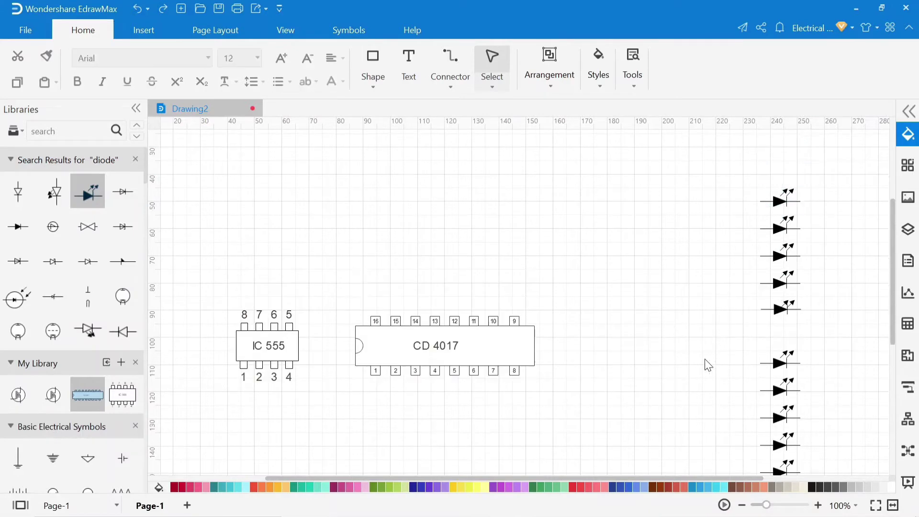
{"action": "left_click_drag", "start_coordinate": [690, 406], "coordinate": [685, 346]}
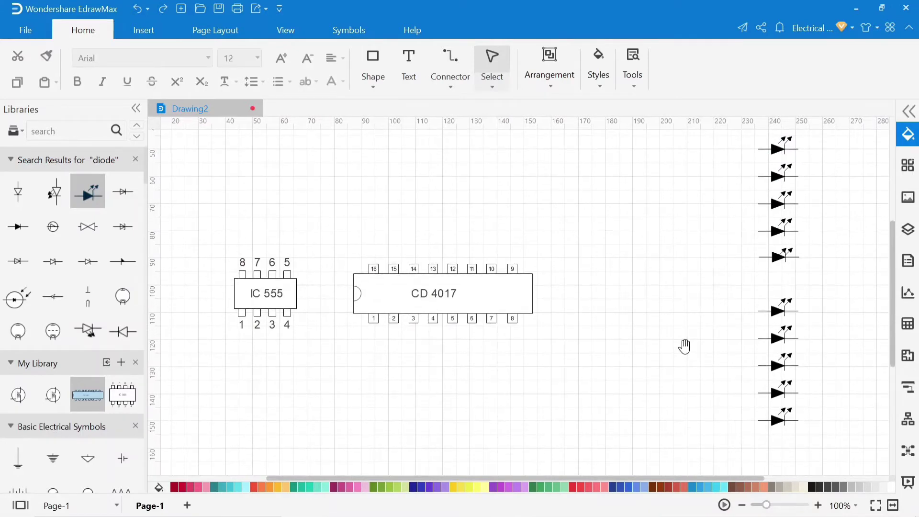
{"action": "left_click", "coordinate": [776, 338]}
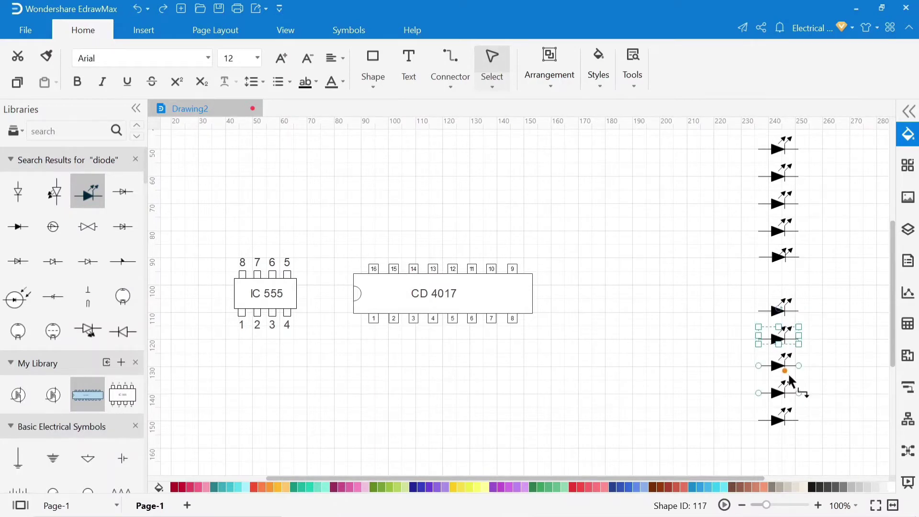
{"action": "left_click", "coordinate": [437, 248]}
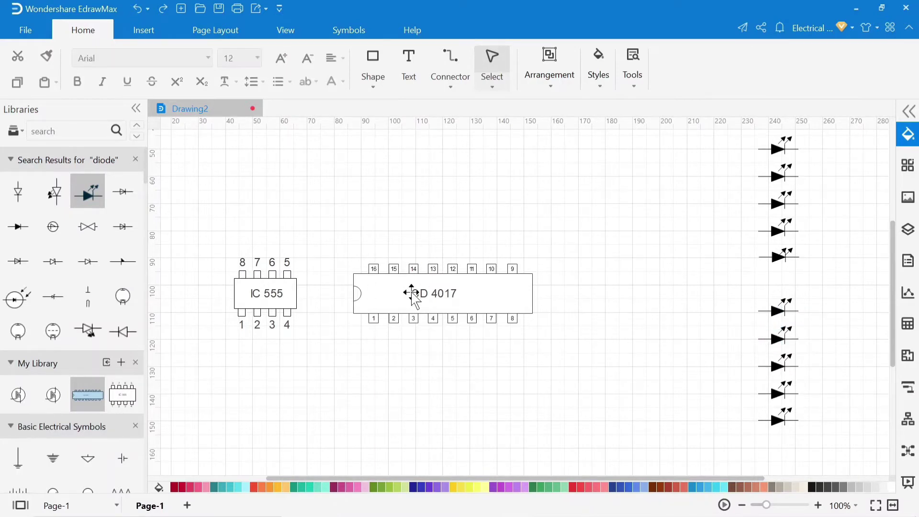
Shift the CD 4017 farther right and slightly up, and move the IC 555 slightly up and right.
{"action": "left_click_drag", "start_coordinate": [412, 295], "coordinate": [435, 287]}
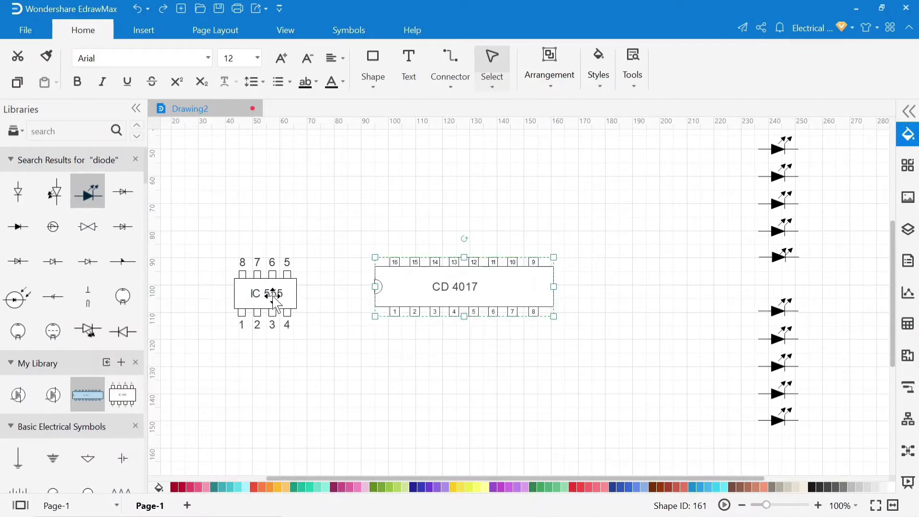
{"action": "left_click_drag", "start_coordinate": [272, 301], "coordinate": [278, 288]}
{"action": "left_click", "coordinate": [343, 331]}
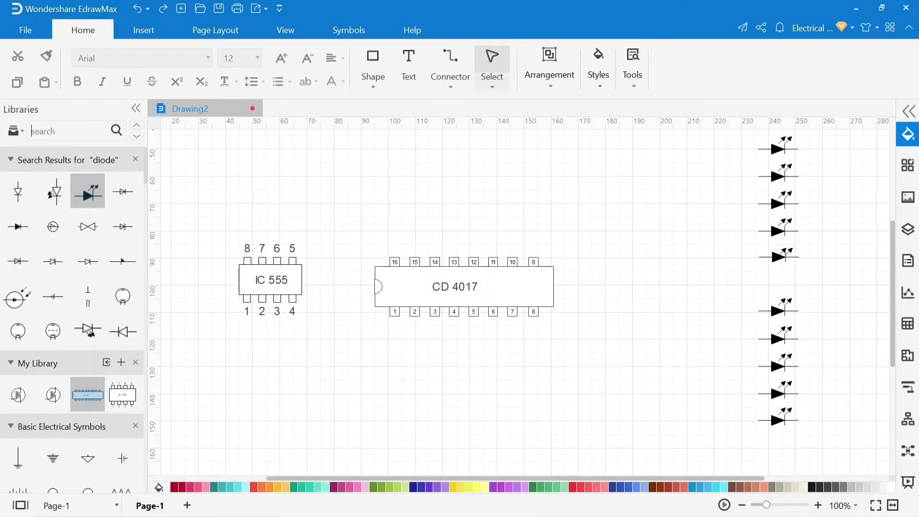
Search the symbols for "resister" and place three resistors and one potentiometer in a row above the two ICs.
{"action": "type", "text": "resister"}
{"action": "key", "text": "Return"}
{"action": "left_click", "coordinate": [16, 189]}
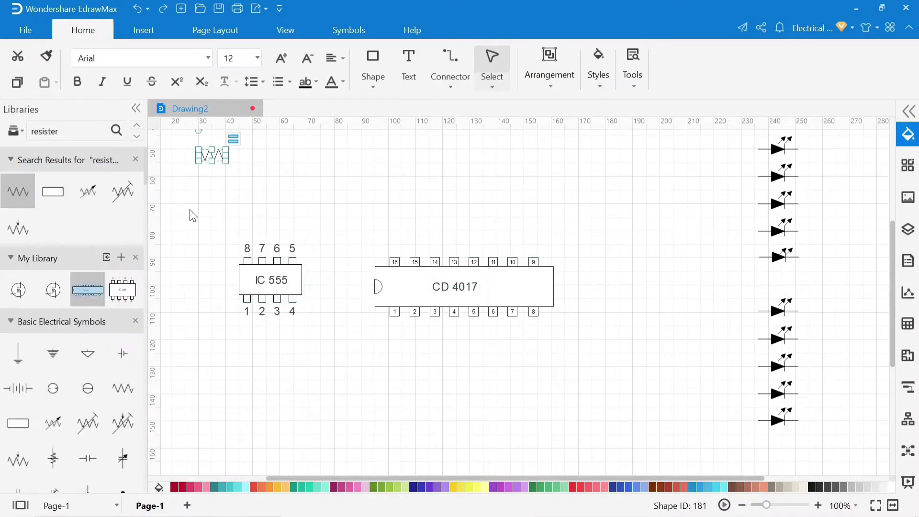
{"action": "left_click", "coordinate": [10, 187]}
{"action": "left_click_drag", "start_coordinate": [9, 187], "coordinate": [341, 155]}
{"action": "left_click_drag", "start_coordinate": [21, 228], "coordinate": [411, 157]}
Search the symbols for "capacitor" and place two capacitors in the row after the potentiometer.
{"action": "scroll", "coordinate": [100, 401], "scroll_direction": "down", "scroll_amount": 1}
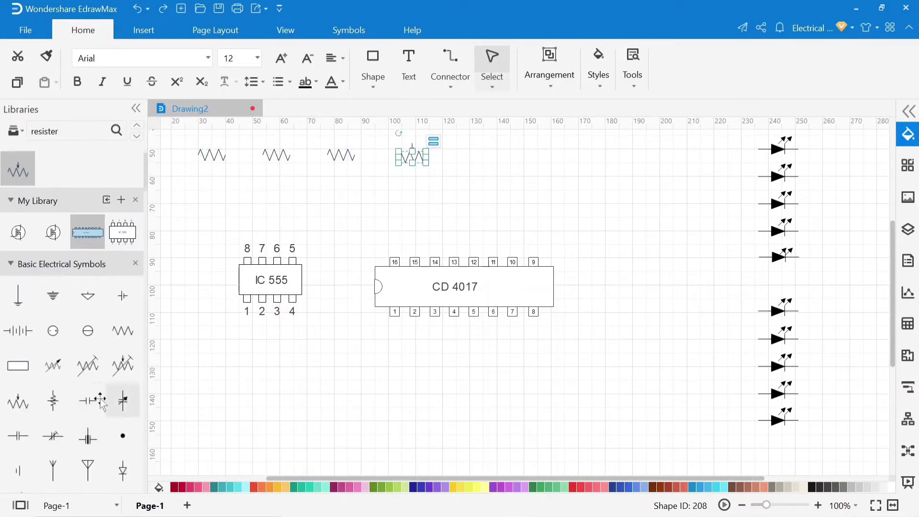
{"action": "scroll", "coordinate": [100, 400], "scroll_direction": "up", "scroll_amount": 1}
{"action": "left_click", "coordinate": [86, 131]}
{"action": "key", "text": "Return"}
{"action": "left_click_drag", "start_coordinate": [53, 192], "coordinate": [483, 157]}
{"action": "left_click_drag", "start_coordinate": [53, 191], "coordinate": [548, 157]}
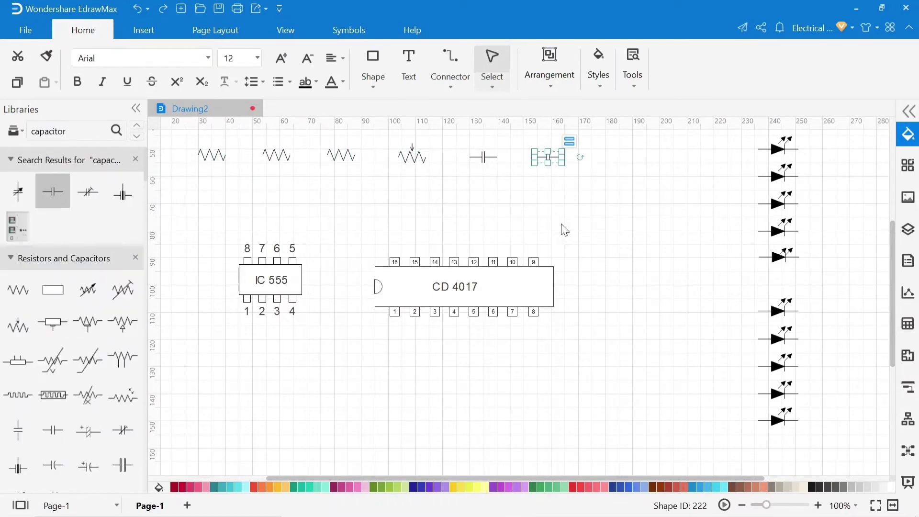
Search the symbols for "diode", place a light-emitting diode after the two capacitors, and move the IC 555 slightly down.
{"action": "type", "text": "diode"}
{"action": "key", "text": "Return"}
{"action": "left_click", "coordinate": [87, 192]}
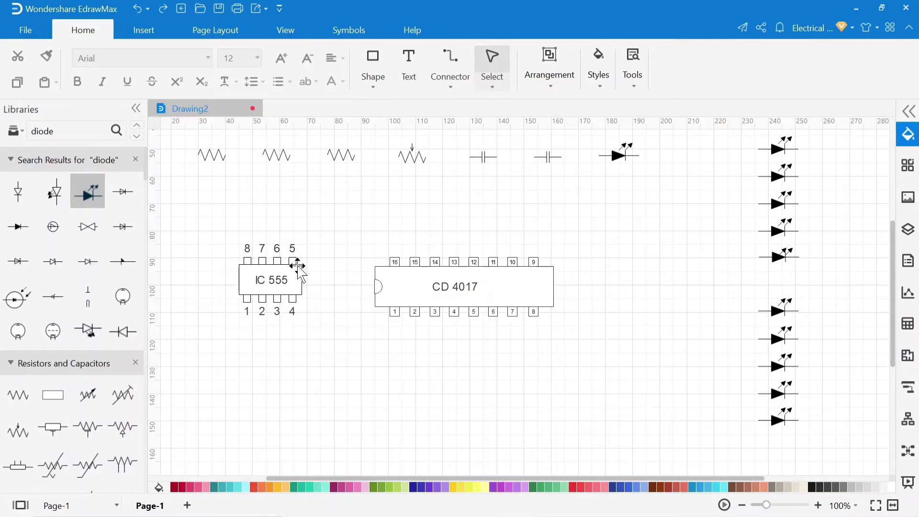
{"action": "left_click_drag", "start_coordinate": [276, 283], "coordinate": [277, 288]}
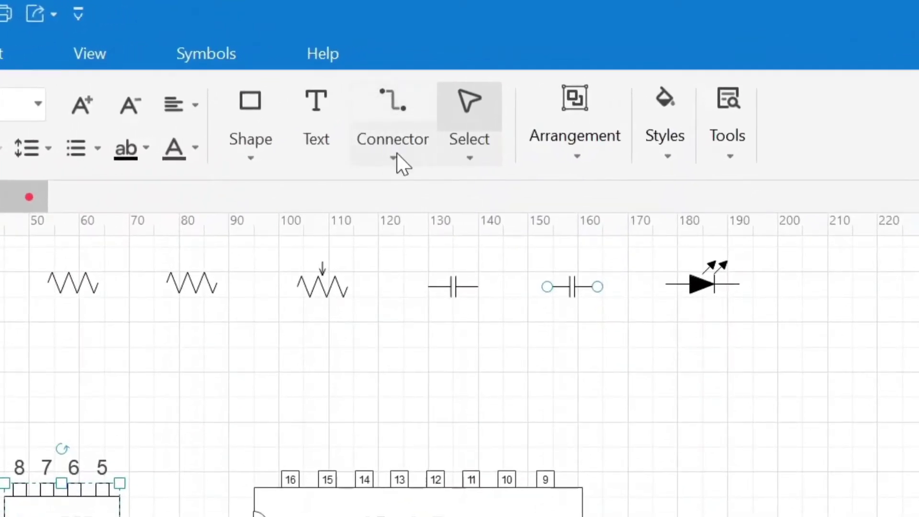
Join the right ends of all ten light-emitting diodes in the column with vertical straight connectors.
{"action": "left_click", "coordinate": [397, 154]}
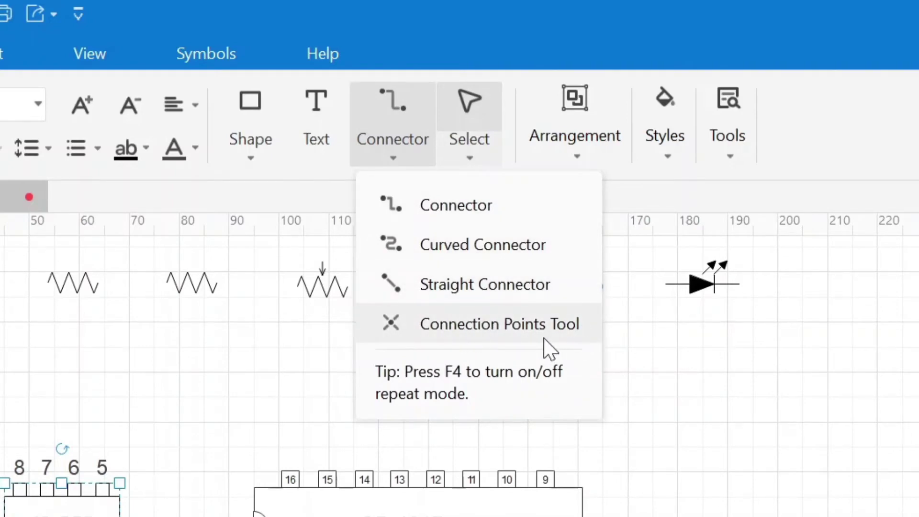
{"action": "left_click", "coordinate": [448, 289]}
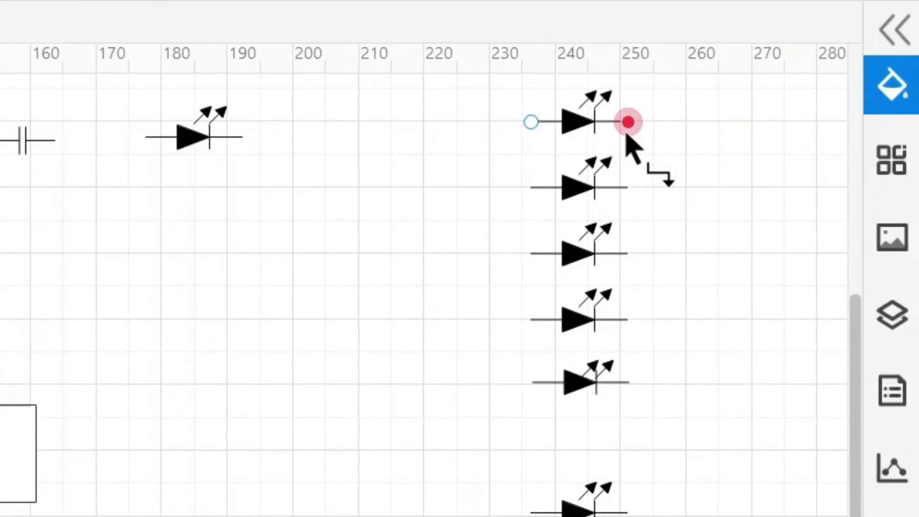
{"action": "left_click_drag", "start_coordinate": [628, 122], "coordinate": [628, 187]}
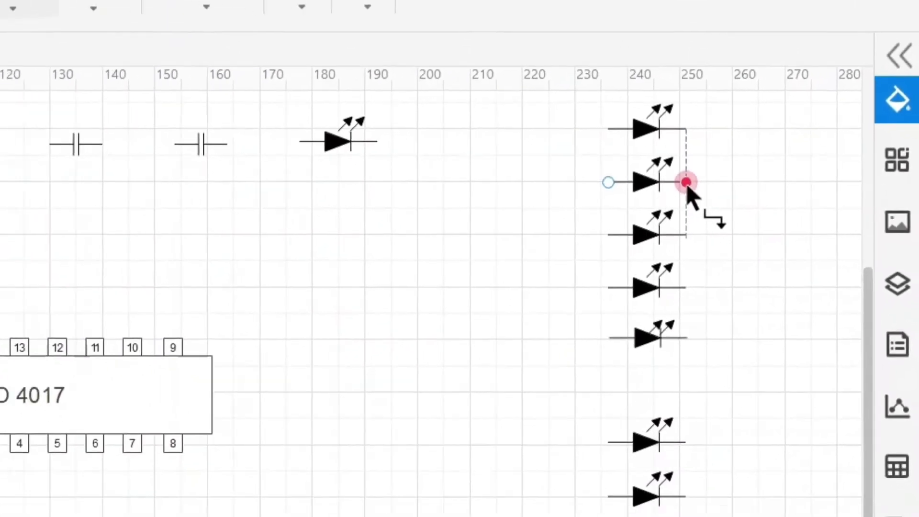
{"action": "left_click_drag", "start_coordinate": [688, 186], "coordinate": [687, 183]}
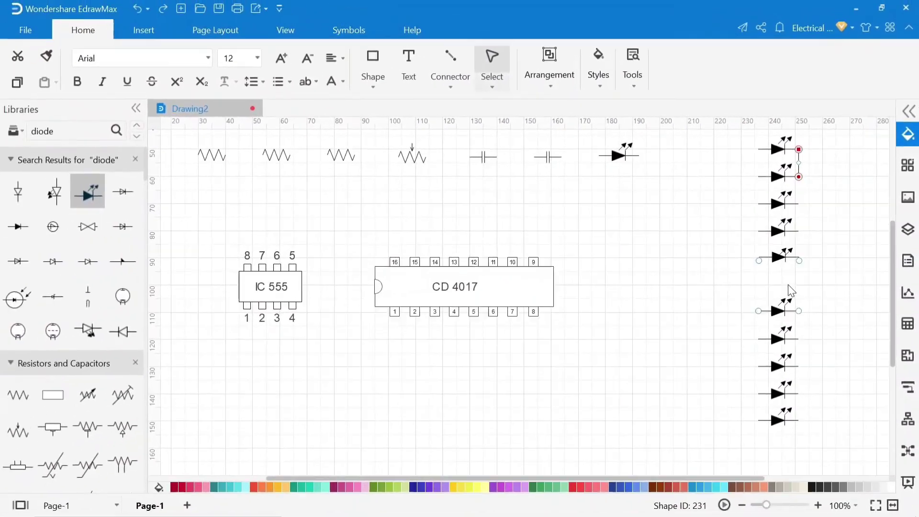
{"action": "left_click", "coordinate": [461, 85]}
{"action": "left_click", "coordinate": [469, 153]}
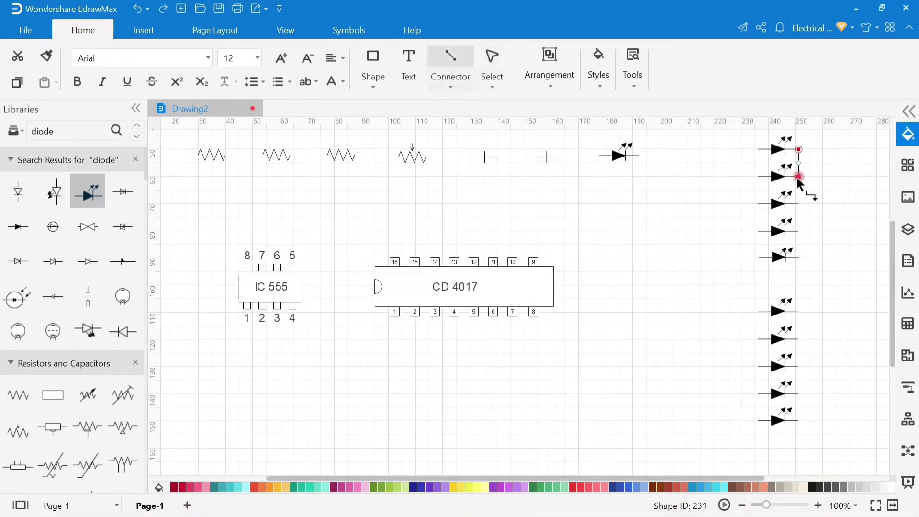
{"action": "left_click_drag", "start_coordinate": [799, 177], "coordinate": [799, 420]}
{"action": "key", "text": "Escape"}
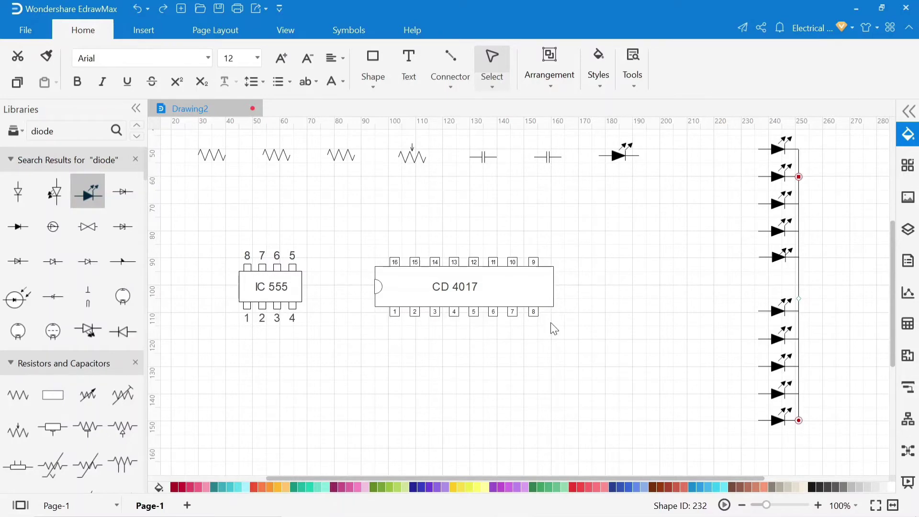
Connect CD 4017 pins 1, 5 and 6 to the left ends of the sixth, seventh and eighth diodes with right-angled connectors.
{"action": "left_click", "coordinate": [451, 86]}
{"action": "left_click", "coordinate": [467, 113]}
{"action": "left_click_drag", "start_coordinate": [395, 314], "coordinate": [761, 311]}
{"action": "left_click", "coordinate": [451, 85]}
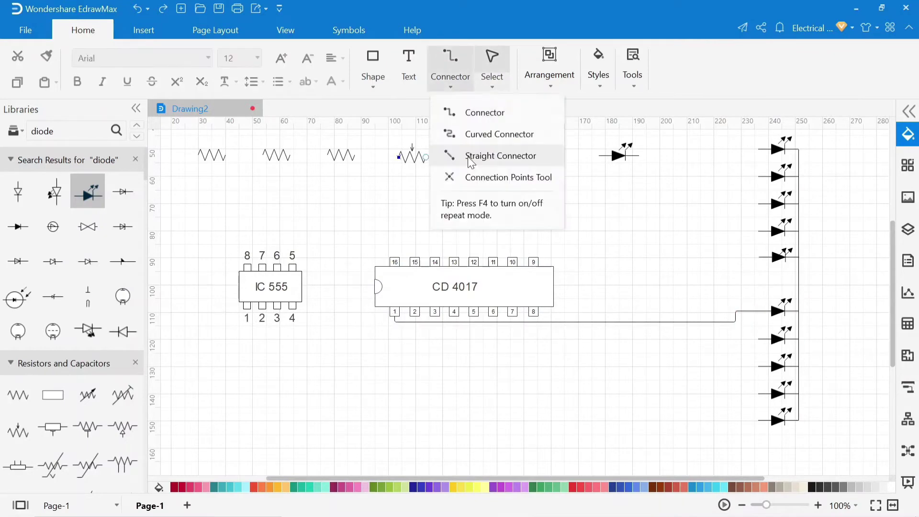
{"action": "left_click", "coordinate": [467, 113]}
{"action": "left_click_drag", "start_coordinate": [474, 315], "coordinate": [759, 339]}
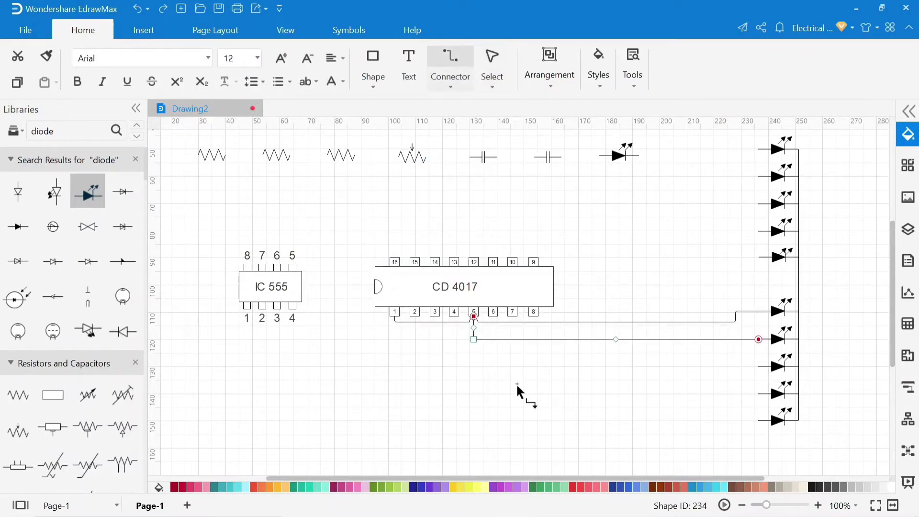
{"action": "left_click_drag", "start_coordinate": [494, 316], "coordinate": [759, 367]}
Connect CD 4017 pin 9 to the ninth diode and pin 11 to the tenth diode, with separate vertical runs beside the chip.
{"action": "left_click", "coordinate": [450, 85]}
{"action": "left_click", "coordinate": [467, 113]}
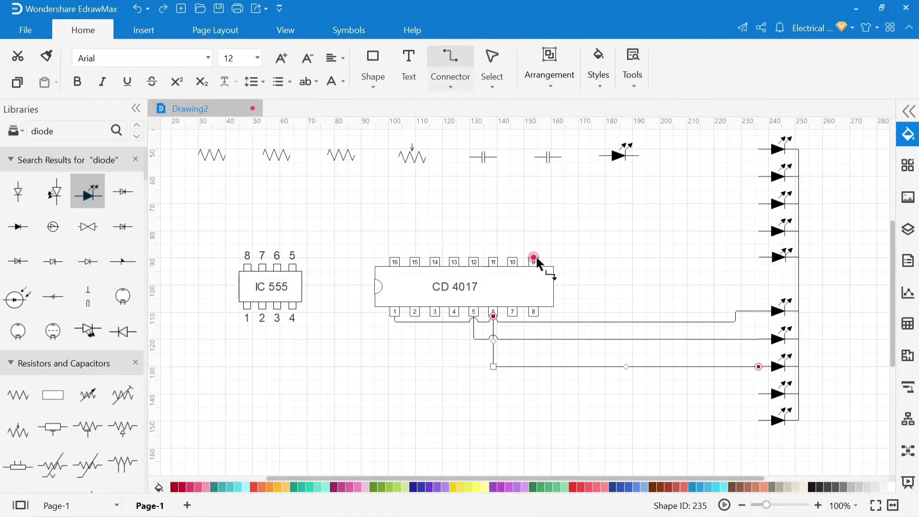
{"action": "left_click_drag", "start_coordinate": [534, 259], "coordinate": [758, 421]}
{"action": "left_click", "coordinate": [451, 86]}
{"action": "left_click", "coordinate": [467, 113]}
{"action": "left_click_drag", "start_coordinate": [609, 337], "coordinate": [610, 337]}
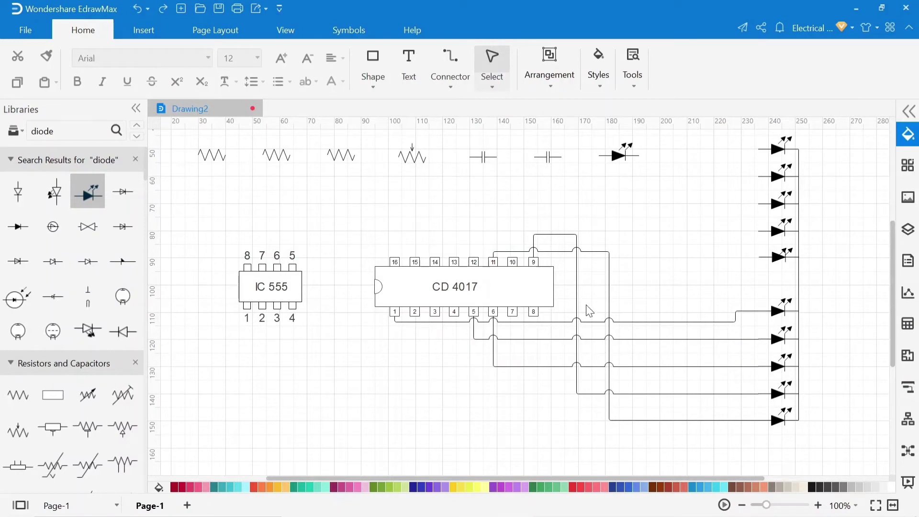
Connect CD 4017 pin 10 to the fifth diode, routing the wire above the pin 9 wire and down closer to the chip.
{"action": "key", "text": "ctrl+3"}
{"action": "mouse_move", "coordinate": [513, 261]}
{"action": "left_mouse_down"}
{"action": "mouse_move", "coordinate": [708, 246]}
{"action": "mouse_move", "coordinate": [758, 257]}
{"action": "left_mouse_up"}
{"action": "left_click", "coordinate": [451, 87]}
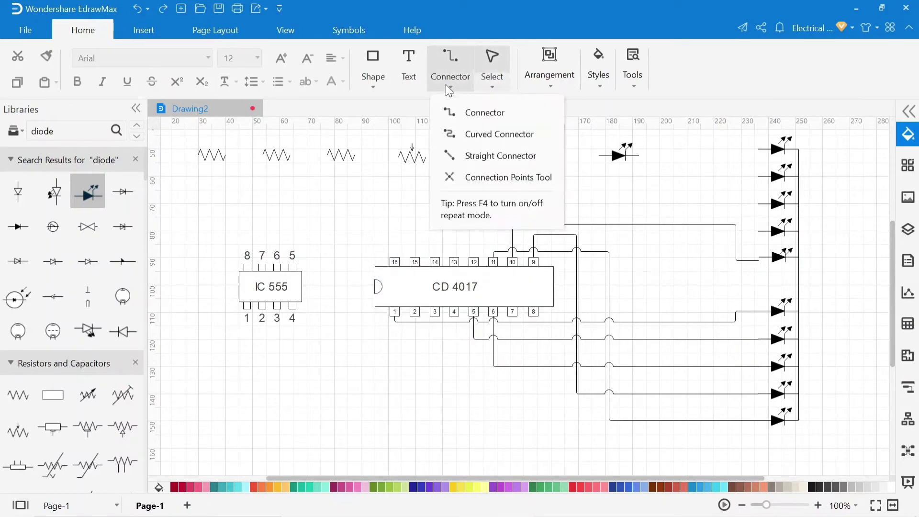
{"action": "left_click", "coordinate": [449, 112]}
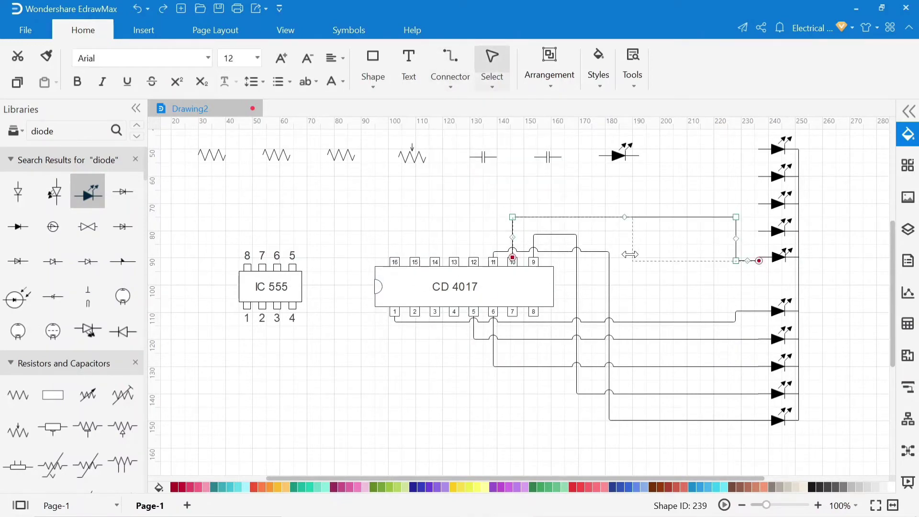
{"action": "left_click_drag", "start_coordinate": [630, 254], "coordinate": [629, 255]}
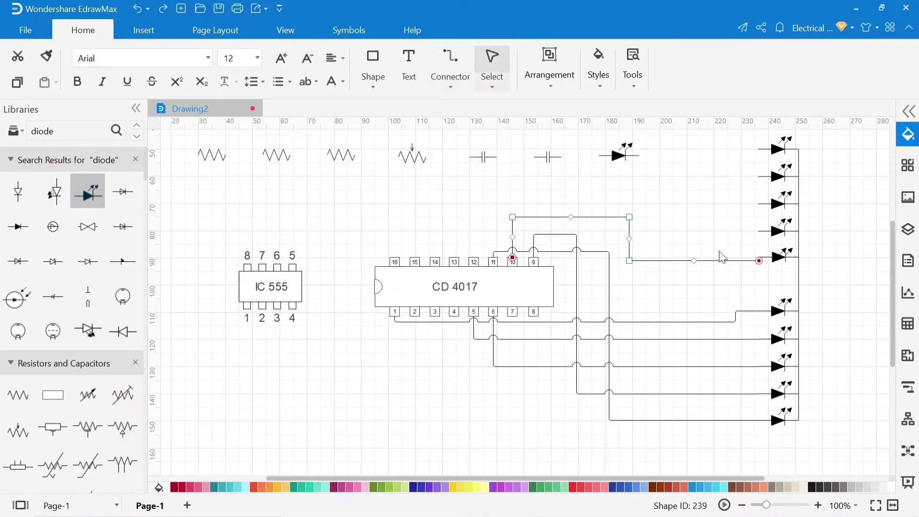
Connect CD 4017 pin 7 to the fourth diode and pin 4 to the third diode, spacing their wires apart.
{"action": "key", "text": "ctrl+3"}
{"action": "mouse_move", "coordinate": [512, 315]}
{"action": "left_mouse_down"}
{"action": "mouse_move", "coordinate": [591, 332]}
{"action": "mouse_move", "coordinate": [759, 232]}
{"action": "left_mouse_up"}
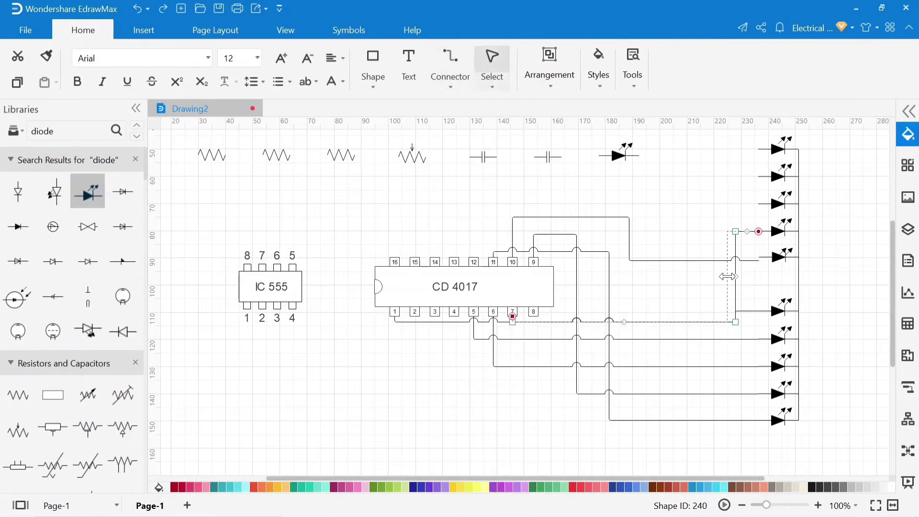
{"action": "left_click", "coordinate": [450, 87]}
{"action": "left_click", "coordinate": [457, 117]}
{"action": "left_click_drag", "start_coordinate": [454, 316], "coordinate": [759, 204]}
{"action": "left_click_drag", "start_coordinate": [526, 338], "coordinate": [525, 353]}
{"action": "left_click_drag", "start_coordinate": [599, 278], "coordinate": [694, 278]}
Connect CD 4017 pin 2 to the second diode and pin 3 to the first, routing both wires around the chip's left side.
{"action": "left_click", "coordinate": [450, 86]}
{"action": "left_click", "coordinate": [452, 113]}
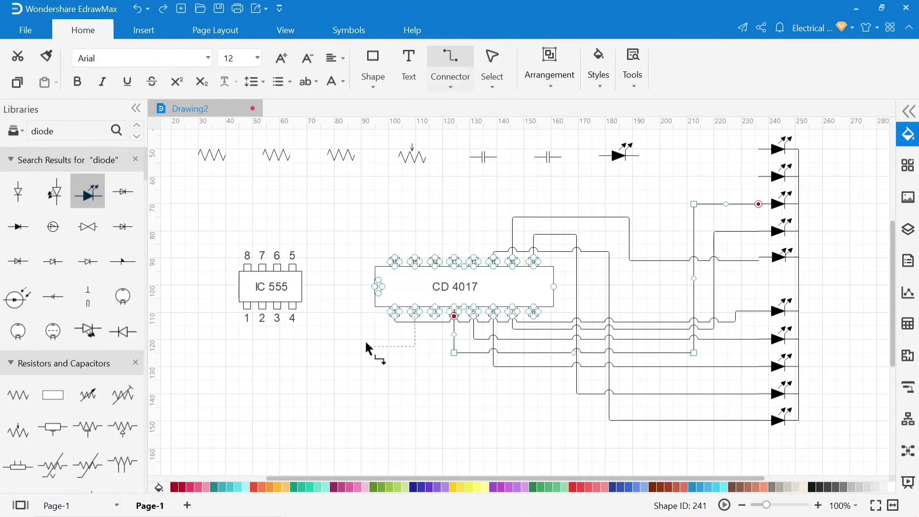
{"action": "left_click_drag", "start_coordinate": [414, 316], "coordinate": [758, 177]}
{"action": "left_click_drag", "start_coordinate": [641, 258], "coordinate": [361, 266]}
{"action": "left_click", "coordinate": [408, 383]}
{"action": "left_click", "coordinate": [451, 86]}
{"action": "left_click", "coordinate": [452, 112]}
{"action": "left_click_drag", "start_coordinate": [435, 316], "coordinate": [758, 149]}
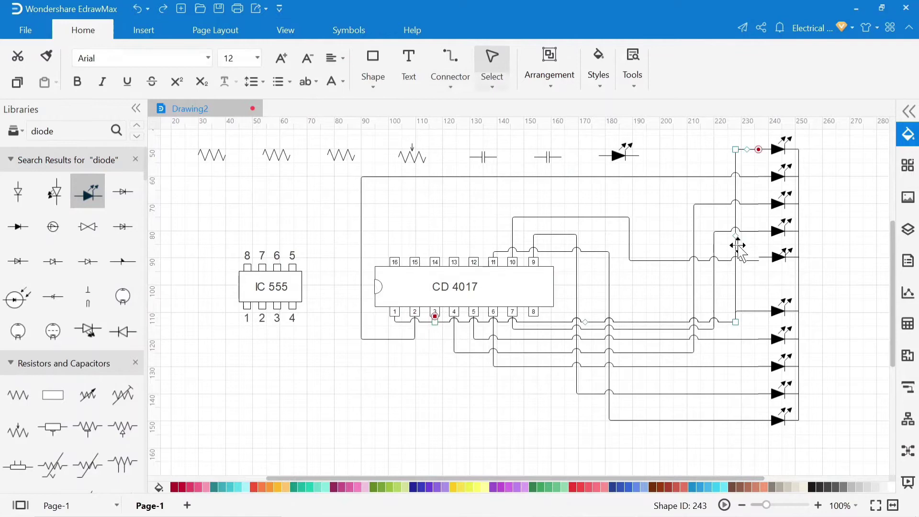
{"action": "left_click_drag", "start_coordinate": [737, 247], "coordinate": [348, 253]}
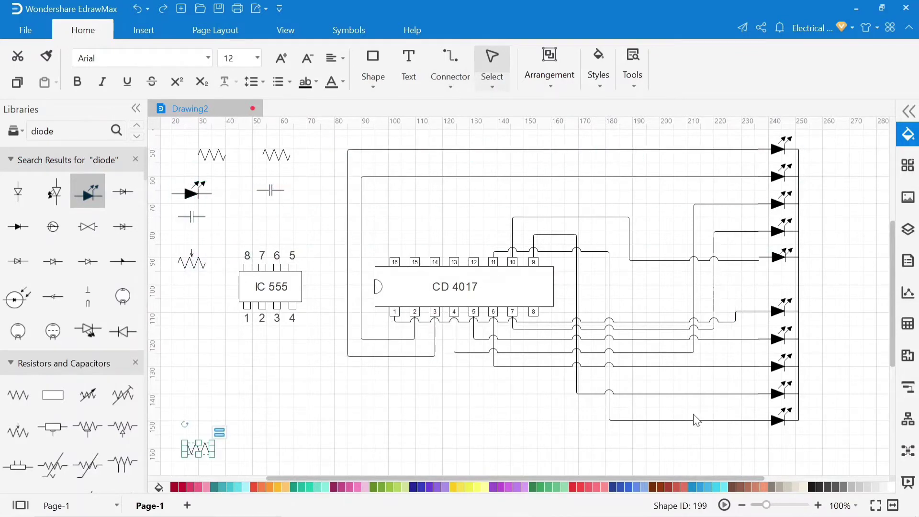
Connect IC 555 pin 8 to its pin 4 around the left side, and to CD 4017 pin 16.
{"action": "left_click", "coordinate": [450, 62]}
{"action": "left_click_drag", "start_coordinate": [317, 290], "coordinate": [362, 329]}
{"action": "left_click", "coordinate": [391, 387]}
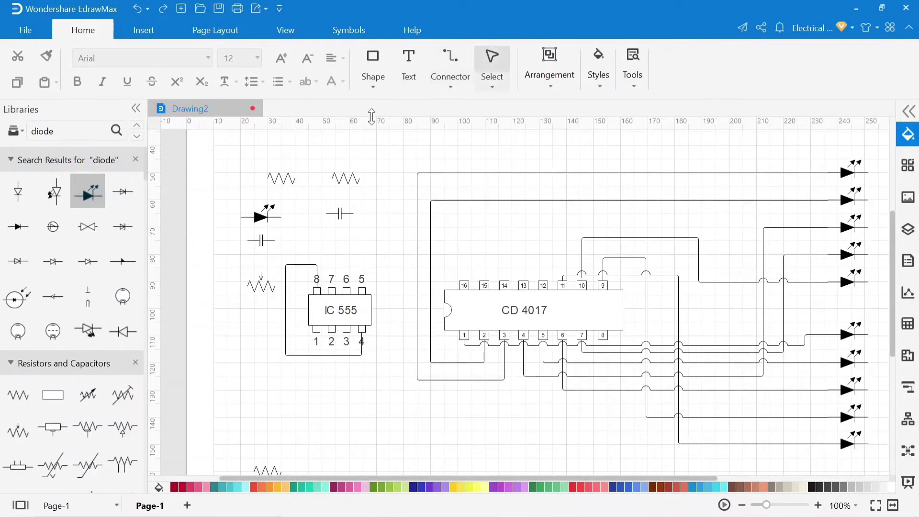
{"action": "left_click", "coordinate": [450, 62]}
{"action": "left_click_drag", "start_coordinate": [317, 290], "coordinate": [464, 281]}
{"action": "left_click_drag", "start_coordinate": [390, 257], "coordinate": [390, 264]}
{"action": "left_click", "coordinate": [410, 395]}
Connect IC 555 pin 3 to CD 4017 pin 14 and raise the wire's upper run above the pin 16 wire.
{"action": "left_click", "coordinate": [450, 64]}
{"action": "left_click_drag", "start_coordinate": [346, 331], "coordinate": [504, 282]}
{"action": "left_click_drag", "start_coordinate": [449, 258], "coordinate": [449, 250]}
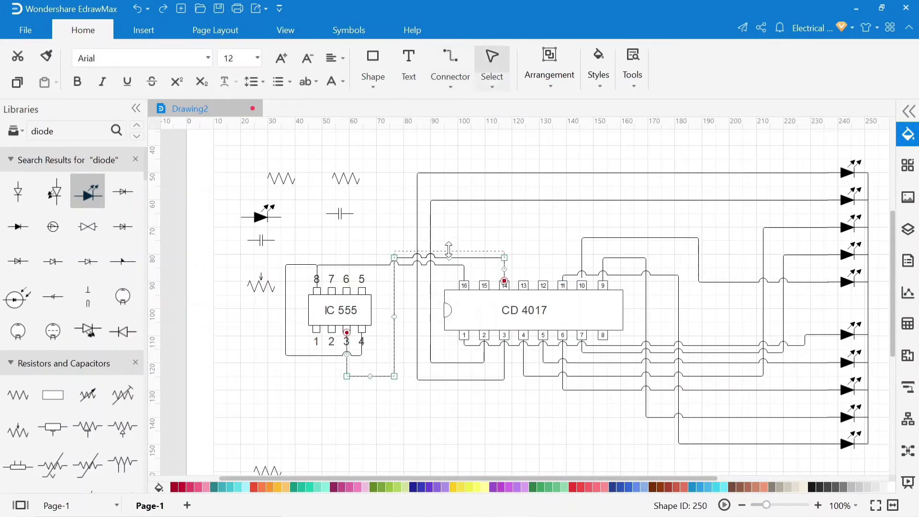
{"action": "left_click", "coordinate": [448, 424]}
Connect CD 4017 pin 13 to its pin 8, routing the wire above the pin 10 wire and down the chip's right side.
{"action": "key", "text": "ctrl+3"}
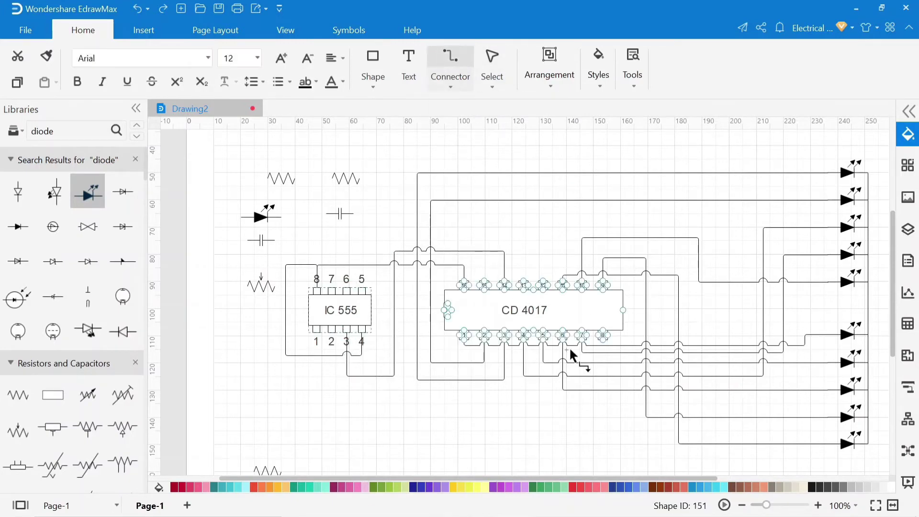
{"action": "left_click_drag", "start_coordinate": [524, 281], "coordinate": [602, 339]}
{"action": "left_click_drag", "start_coordinate": [585, 259], "coordinate": [587, 220]}
{"action": "left_click_drag", "start_coordinate": [647, 290], "coordinate": [659, 291]}
{"action": "left_click", "coordinate": [639, 403]}
{"action": "key", "text": "ctrl+3"}
{"action": "left_click_drag", "start_coordinate": [346, 287], "coordinate": [332, 333]}
{"action": "left_click_drag", "start_coordinate": [315, 264], "coordinate": [316, 259]}
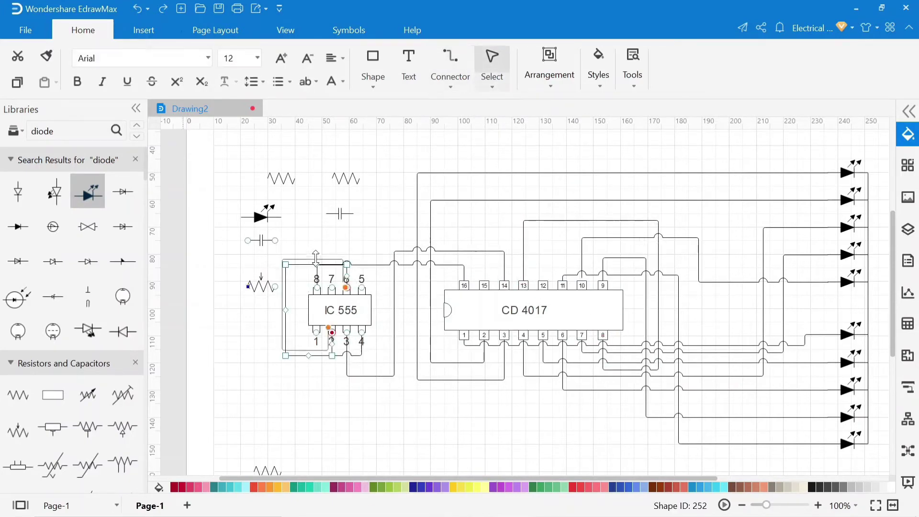
{"action": "left_click", "coordinate": [282, 381]}
{"action": "left_click", "coordinate": [137, 9]}
Move the potentiometer clear of the IC 555, then connect pin 6 to pin 2 with a loop outside the pin 8 to pin 4 wire.
{"action": "left_click_drag", "start_coordinate": [261, 287], "coordinate": [392, 464]}
{"action": "key", "text": "ctrl+3"}
{"action": "left_click_drag", "start_coordinate": [347, 250], "coordinate": [332, 295]}
{"action": "left_click_drag", "start_coordinate": [317, 227], "coordinate": [316, 213]}
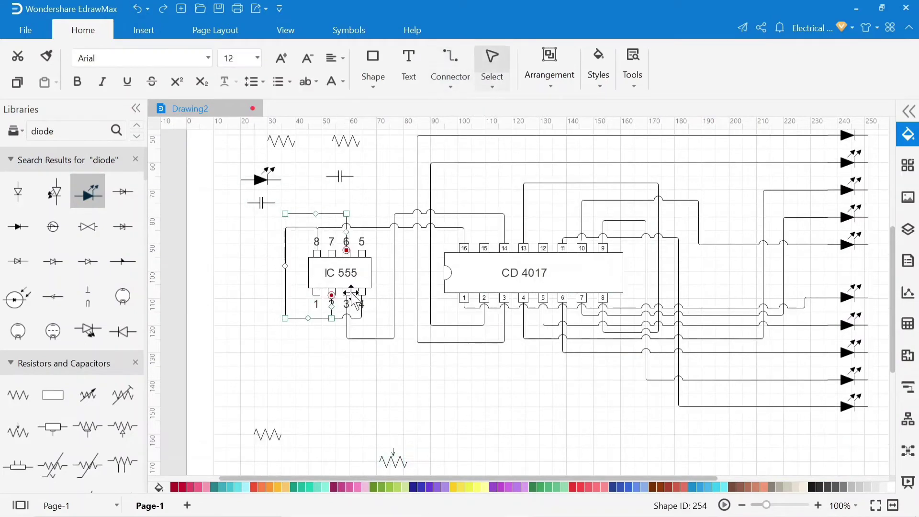
{"action": "left_click_drag", "start_coordinate": [308, 318], "coordinate": [308, 333]}
{"action": "left_click_drag", "start_coordinate": [285, 266], "coordinate": [275, 273]}
{"action": "left_click", "coordinate": [337, 387]}
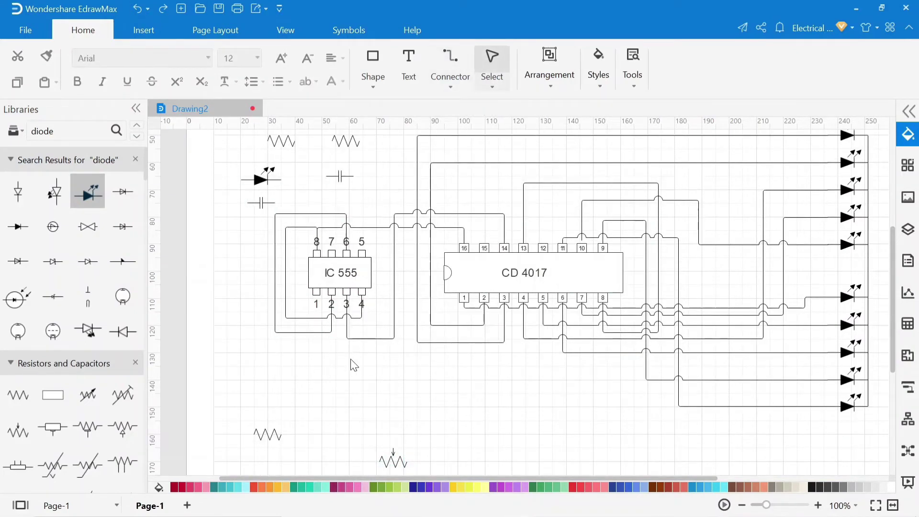
Place the potentiometer below the IC 555 and wire its left end to pin 7 and its right end and wiper to pin 2.
{"action": "left_click_drag", "start_coordinate": [267, 434], "coordinate": [267, 449]}
{"action": "left_click_drag", "start_coordinate": [393, 461], "coordinate": [302, 378]}
{"action": "key", "text": "ctrl+3"}
{"action": "left_click_drag", "start_coordinate": [332, 251], "coordinate": [289, 379]}
{"action": "key", "text": "ctrl+3"}
{"action": "mouse_move", "coordinate": [331, 296]}
{"action": "left_mouse_down"}
{"action": "mouse_move", "coordinate": [316, 379]}
{"action": "mouse_move", "coordinate": [332, 353]}
{"action": "left_mouse_up"}
{"action": "left_click", "coordinate": [367, 383]}
Place a capacitor beside the potentiometer, connecting its left end to the pin 2 wire and its right end to IC 555 pin 1.
{"action": "left_click", "coordinate": [450, 76]}
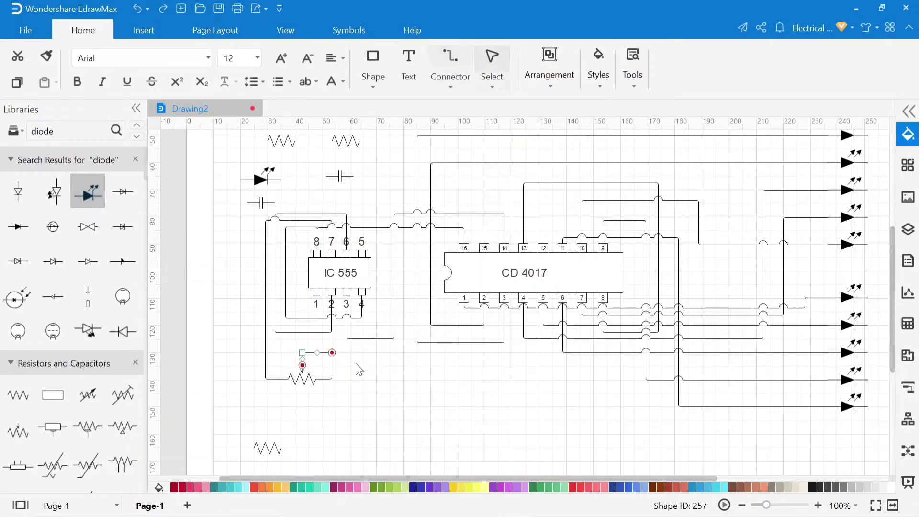
{"action": "mouse_move", "coordinate": [261, 203]}
{"action": "left_mouse_down"}
{"action": "mouse_move", "coordinate": [349, 301]}
{"action": "mouse_move", "coordinate": [357, 376]}
{"action": "left_mouse_up"}
{"action": "key", "text": "ctrl+3"}
{"action": "mouse_move", "coordinate": [344, 377]}
{"action": "left_mouse_down"}
{"action": "mouse_move", "coordinate": [332, 377]}
{"action": "mouse_move", "coordinate": [357, 378]}
{"action": "left_mouse_up"}
{"action": "key", "text": "ctrl+1"}
{"action": "left_click", "coordinate": [421, 408]}
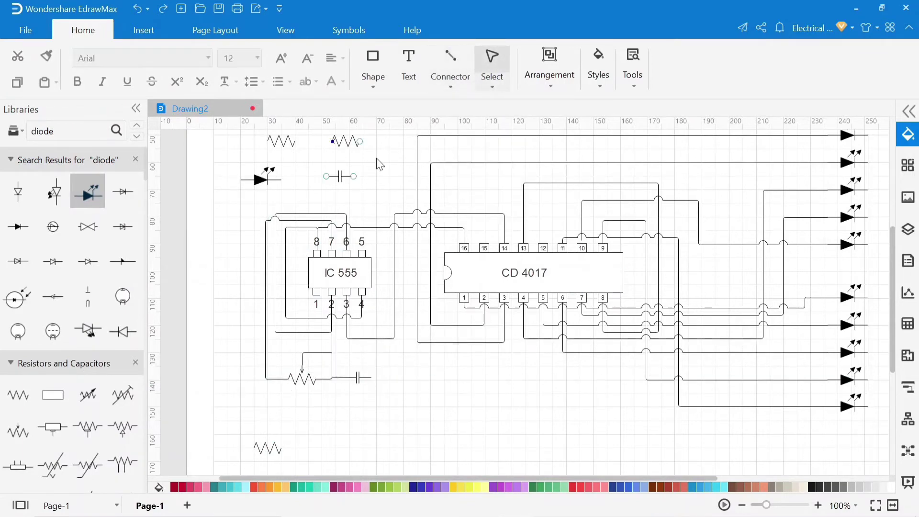
{"action": "key", "text": "ctrl+3"}
{"action": "left_click_drag", "start_coordinate": [317, 296], "coordinate": [372, 378]}
Place the second capacitor below the first, wire it to IC 555 pin 5, and join it to the first capacitor's right end.
{"action": "key", "text": "ctrl+1"}
{"action": "left_click_drag", "start_coordinate": [340, 177], "coordinate": [358, 406]}
{"action": "key", "text": "ctrl+3"}
{"action": "left_click_drag", "start_coordinate": [361, 251], "coordinate": [371, 406]}
{"action": "key", "text": "ctrl+1"}
{"action": "left_click_drag", "start_coordinate": [394, 317], "coordinate": [404, 316]}
{"action": "left_click_drag", "start_coordinate": [379, 227], "coordinate": [380, 241]}
{"action": "left_click_drag", "start_coordinate": [342, 393], "coordinate": [371, 378]}
{"action": "left_click", "coordinate": [426, 406]}
Tidy the wire routes of IC 555 pins 7, 6 and 1, and move the second capacitor in line with the first.
{"action": "left_click", "coordinate": [450, 76]}
{"action": "key", "text": "ctrl+1"}
{"action": "left_click_drag", "start_coordinate": [295, 221], "coordinate": [296, 208]}
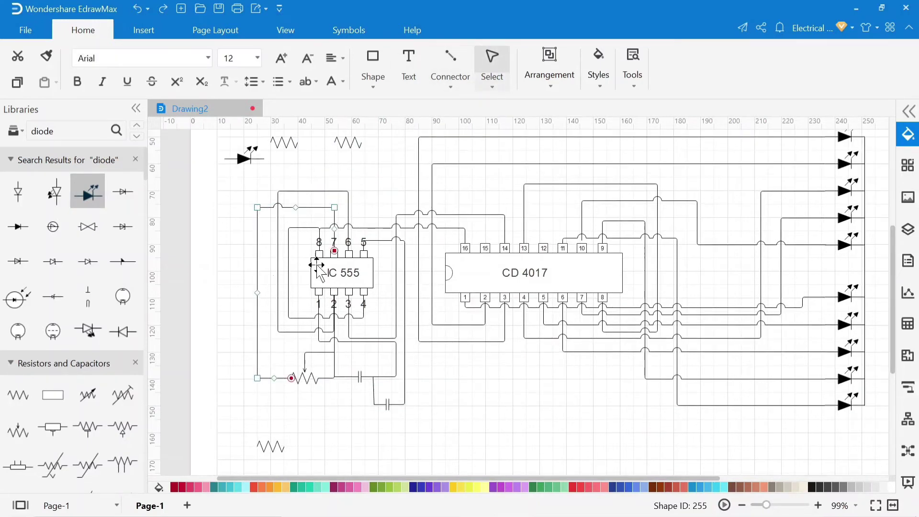
{"action": "left_click_drag", "start_coordinate": [278, 261], "coordinate": [270, 262]}
{"action": "left_click_drag", "start_coordinate": [369, 341], "coordinate": [373, 362]}
{"action": "left_click_drag", "start_coordinate": [387, 405], "coordinate": [387, 378]}
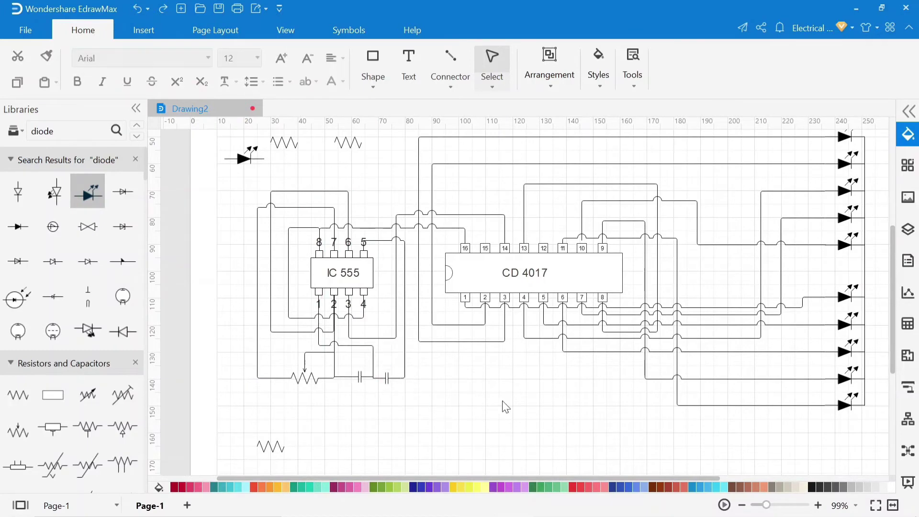
Place a resistor above the IC 555 and connect it between pin 4 and pin 7, moving the pin 5 wire closer in.
{"action": "mouse_move", "coordinate": [348, 142]}
{"action": "left_mouse_down"}
{"action": "mouse_move", "coordinate": [376, 201]}
{"action": "mouse_move", "coordinate": [368, 167]}
{"action": "mouse_move", "coordinate": [363, 296]}
{"action": "left_mouse_up"}
{"action": "key", "text": "ctrl+3"}
{"action": "left_click_drag", "start_coordinate": [406, 242], "coordinate": [381, 242]}
{"action": "left_click", "coordinate": [450, 81]}
{"action": "left_click", "coordinate": [455, 122]}
{"action": "left_click_drag", "start_coordinate": [354, 168], "coordinate": [335, 250]}
{"action": "left_click_drag", "start_coordinate": [568, 401], "coordinate": [532, 393]}
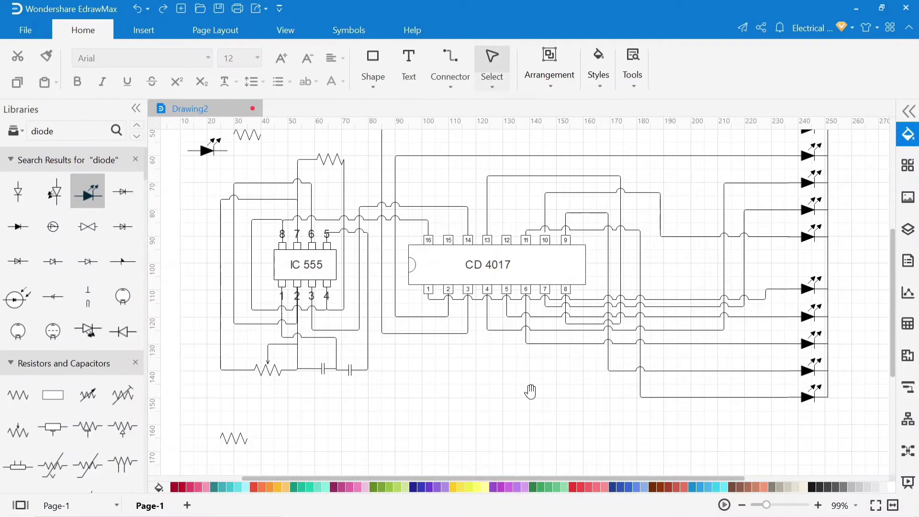
Place the spare diode and a resistor in series below the CD 4017, and connect the diode to the IC 555 pin 3 wire.
{"action": "left_click_drag", "start_coordinate": [214, 154], "coordinate": [422, 379]}
{"action": "left_click_drag", "start_coordinate": [235, 437], "coordinate": [448, 369]}
{"action": "key", "text": "ctrl+3"}
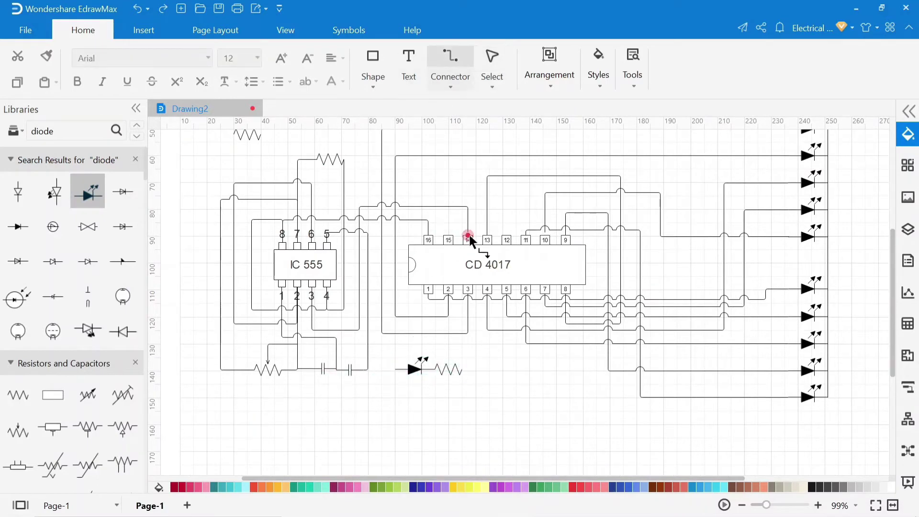
{"action": "left_click", "coordinate": [312, 291]}
{"action": "left_click", "coordinate": [450, 81]}
{"action": "left_click", "coordinate": [455, 114]}
{"action": "left_click_drag", "start_coordinate": [359, 330], "coordinate": [396, 369]}
{"action": "left_click", "coordinate": [533, 436]}
Connect the series resistor's right end to the junction between the two capacitors with a wire running below them.
{"action": "key", "text": "ctrl+3"}
{"action": "left_click_drag", "start_coordinate": [462, 369], "coordinate": [336, 370]}
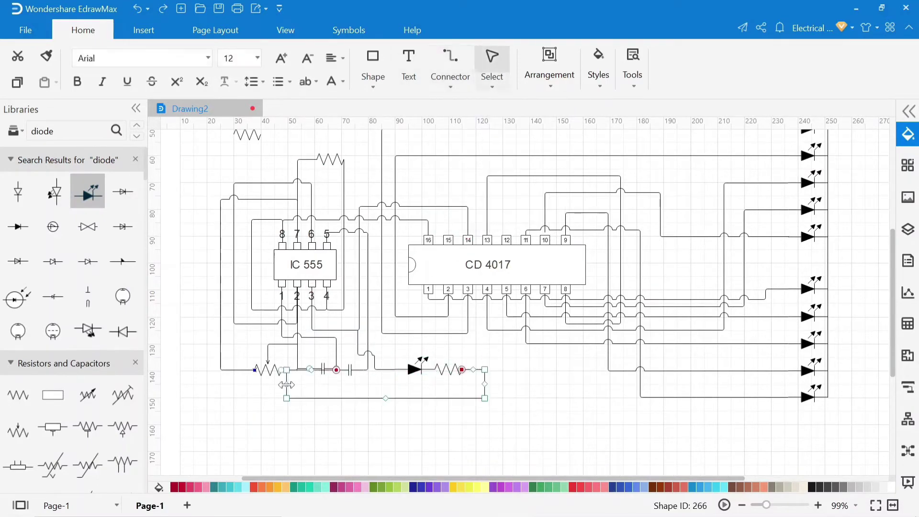
{"action": "left_click_drag", "start_coordinate": [286, 385], "coordinate": [336, 385]}
{"action": "left_click", "coordinate": [390, 443]}
Connect CD 4017 pin 15 to the series resistor's right end, route it clear of the other wires, and join pin 8 to the lower wire.
{"action": "key", "text": "ctrl+3"}
{"action": "mouse_move", "coordinate": [448, 236]}
{"action": "left_mouse_down"}
{"action": "mouse_move", "coordinate": [437, 408]}
{"action": "mouse_move", "coordinate": [476, 347]}
{"action": "left_mouse_up"}
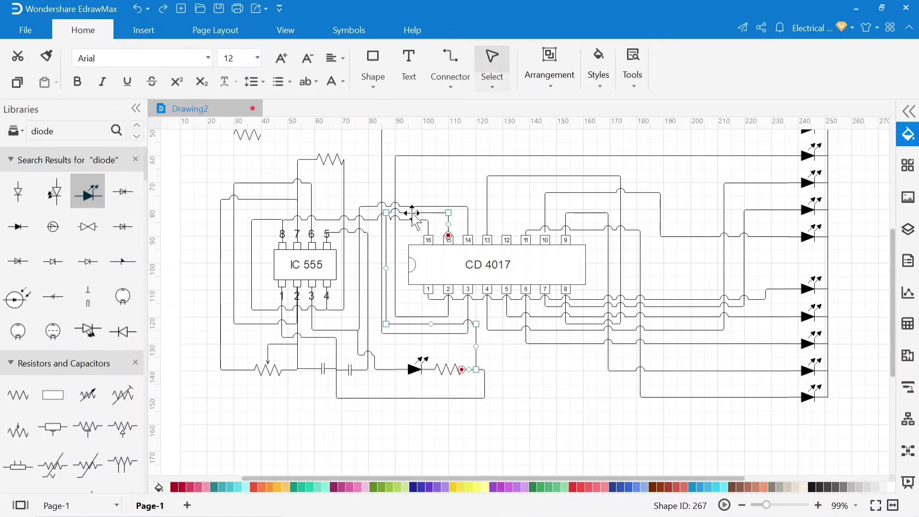
{"action": "left_click_drag", "start_coordinate": [412, 213], "coordinate": [412, 183]}
{"action": "left_click_drag", "start_coordinate": [386, 253], "coordinate": [375, 253]}
{"action": "left_click", "coordinate": [543, 398]}
{"action": "left_click", "coordinate": [450, 62]}
{"action": "left_click_drag", "start_coordinate": [565, 314], "coordinate": [485, 398]}
Place the last resistor below the diode column and connect it between the diodes' common line and the CD 4017 pin 8 wire.
{"action": "left_click", "coordinate": [450, 67]}
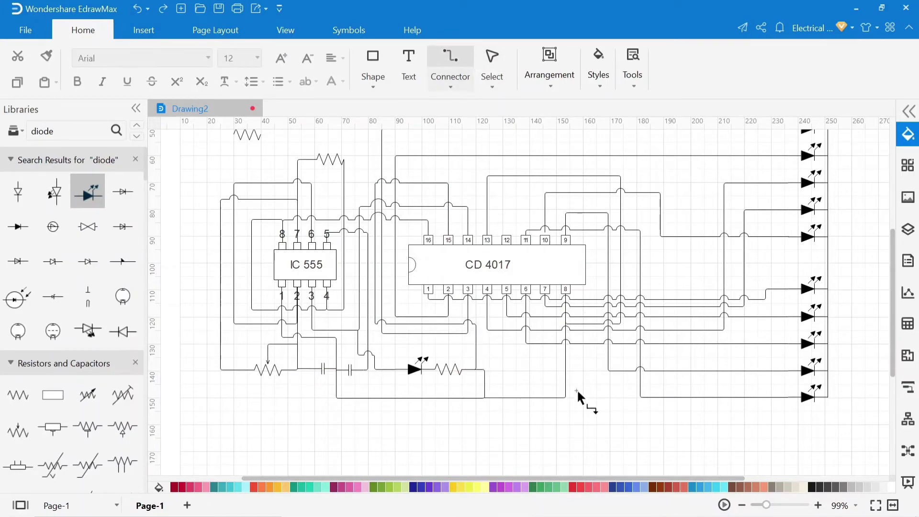
{"action": "left_click", "coordinate": [492, 64]}
{"action": "left_click_drag", "start_coordinate": [247, 135], "coordinate": [718, 432]}
{"action": "left_click_drag", "start_coordinate": [828, 397], "coordinate": [732, 433]}
{"action": "left_click_drag", "start_coordinate": [848, 415], "coordinate": [829, 414]}
{"action": "left_click", "coordinate": [445, 67]}
{"action": "left_click_drag", "start_coordinate": [705, 433], "coordinate": [565, 397]}
{"action": "left_click", "coordinate": [601, 451]}
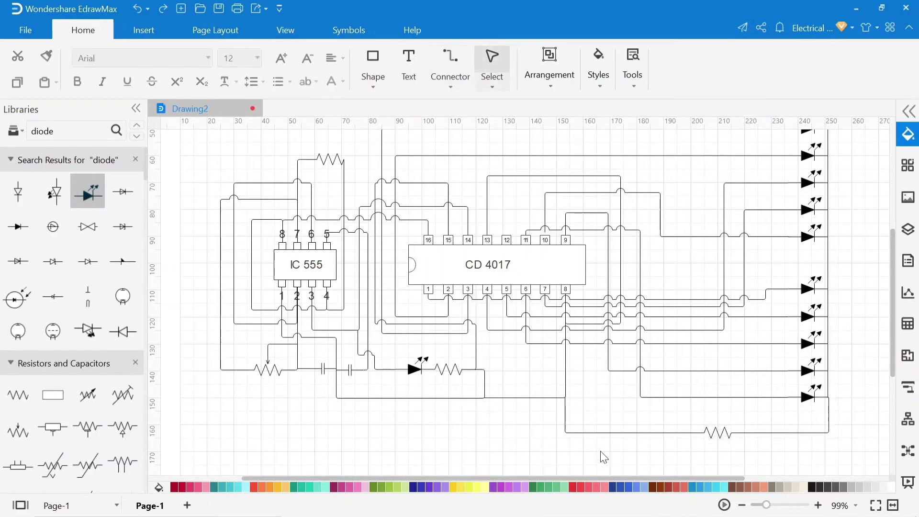
Search the symbol library for "ground" and attach a ground symbol to the lower wire between the series resistor and CD 4017 pin 8.
{"action": "left_click_drag", "start_coordinate": [852, 207], "coordinate": [834, 233]}
{"action": "scroll", "coordinate": [586, 167], "scroll_direction": "down", "scroll_amount": 2}
{"action": "left_click_drag", "start_coordinate": [567, 163], "coordinate": [543, 161]}
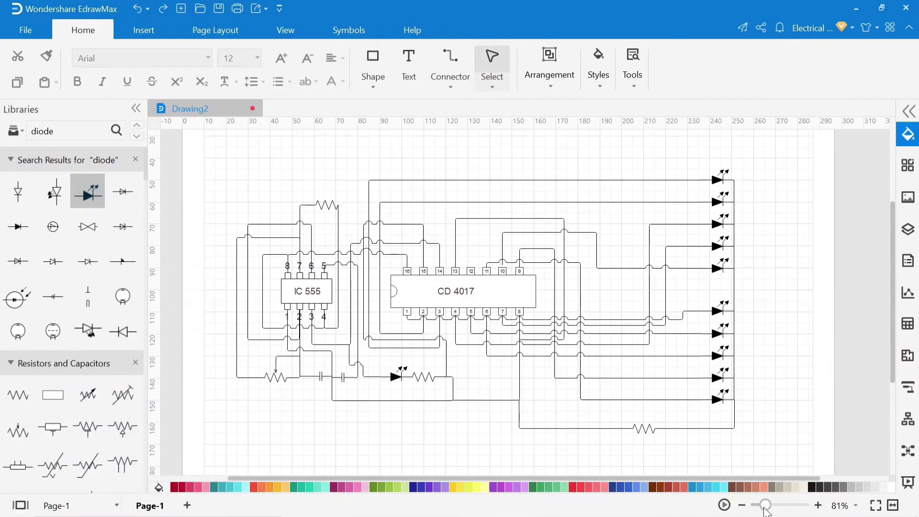
{"action": "left_click_drag", "start_coordinate": [762, 504], "coordinate": [766, 505]}
{"action": "key", "text": "Return"}
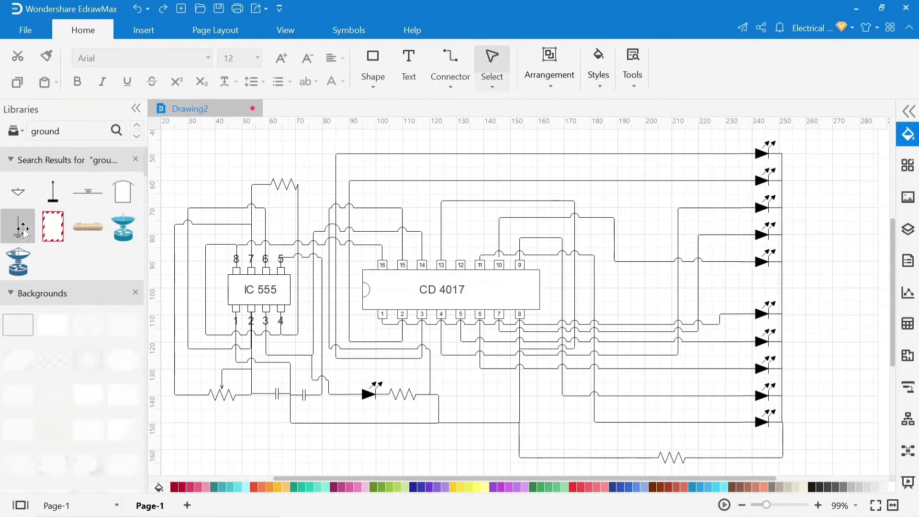
{"action": "left_click_drag", "start_coordinate": [17, 225], "coordinate": [470, 435]}
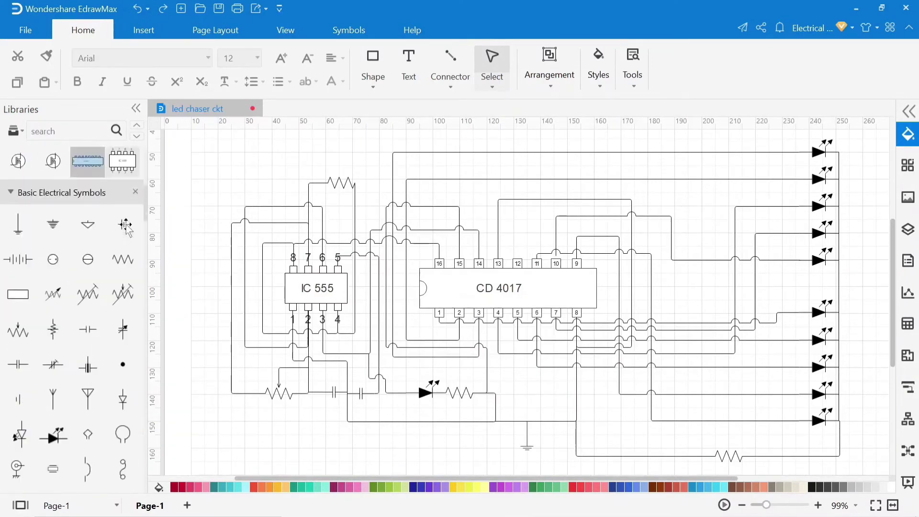
Place a battery below the potentiometer, connect its left end to IC 555 pin 8, and route that wire outside the other wires.
{"action": "left_click_drag", "start_coordinate": [17, 202], "coordinate": [293, 267]}
{"action": "key", "text": "ctrl+3"}
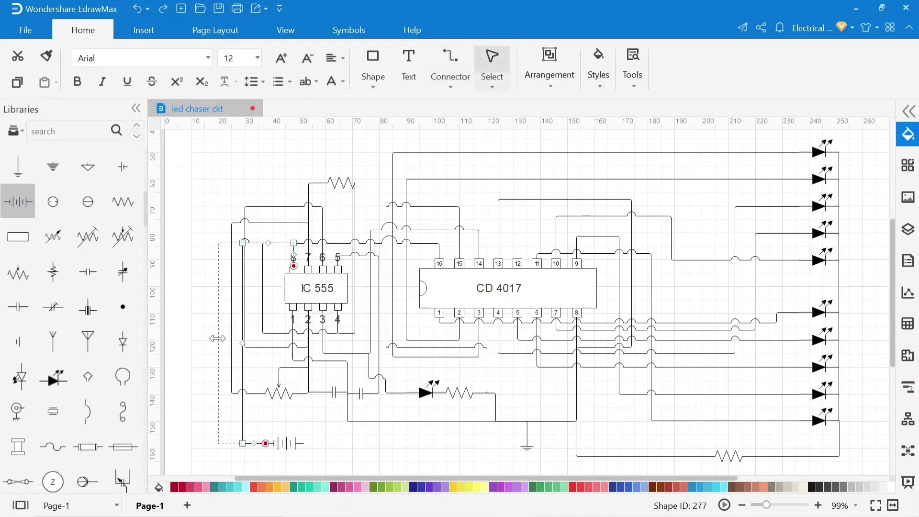
{"action": "left_click_drag", "start_coordinate": [217, 338], "coordinate": [215, 337]}
{"action": "left_click", "coordinate": [198, 334]}
Connect the battery's right end to the lower wire below the capacitors.
{"action": "left_click", "coordinate": [450, 67]}
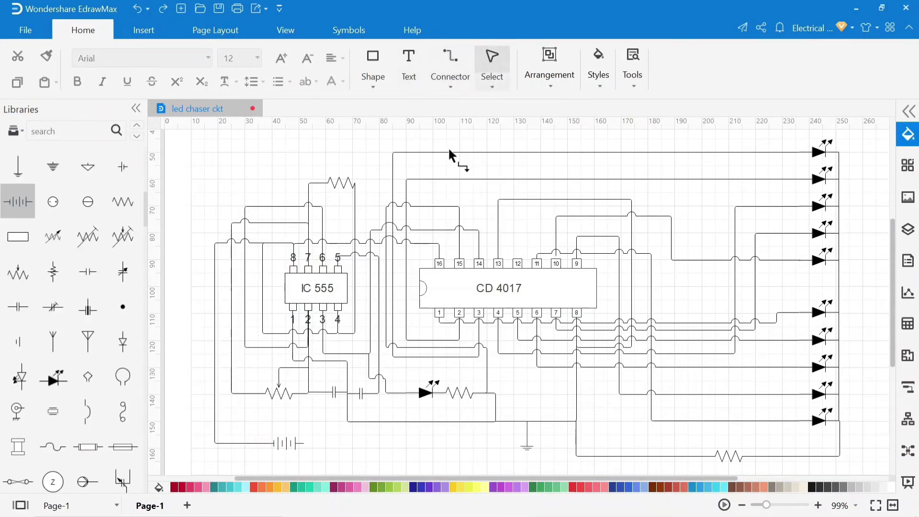
{"action": "left_click_drag", "start_coordinate": [304, 443], "coordinate": [348, 419]}
{"action": "left_click", "coordinate": [137, 8]}
{"action": "left_click", "coordinate": [451, 67]}
{"action": "left_click_drag", "start_coordinate": [305, 444], "coordinate": [347, 419]}
{"action": "left_click_drag", "start_coordinate": [269, 164], "coordinate": [251, 159]}
{"action": "left_click_drag", "start_coordinate": [768, 504], "coordinate": [764, 505]}
{"action": "mouse_move", "coordinate": [351, 177]}
{"action": "left_mouse_down"}
{"action": "mouse_move", "coordinate": [374, 185]}
{"action": "mouse_move", "coordinate": [353, 174]}
{"action": "left_mouse_up"}
{"action": "left_click", "coordinate": [431, 387]}
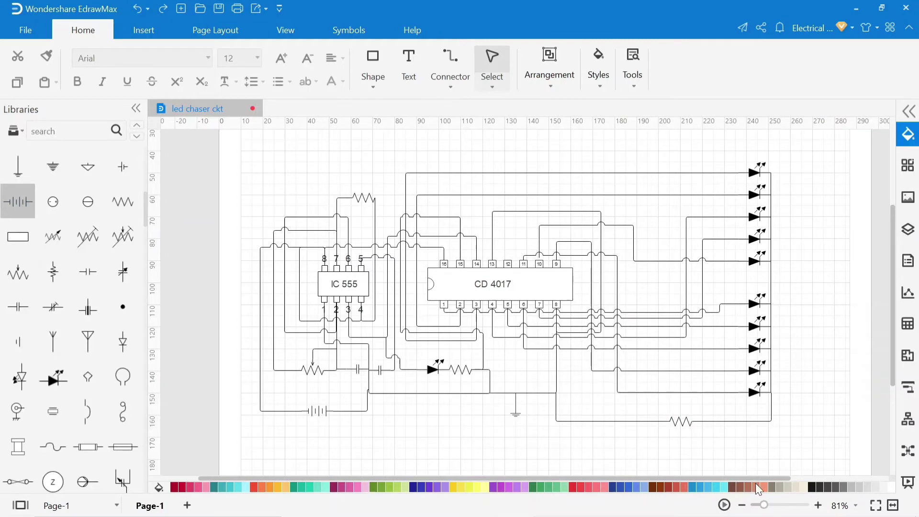
{"action": "left_click_drag", "start_coordinate": [765, 506], "coordinate": [767, 508]}
{"action": "left_click_drag", "start_coordinate": [615, 454], "coordinate": [604, 450]}
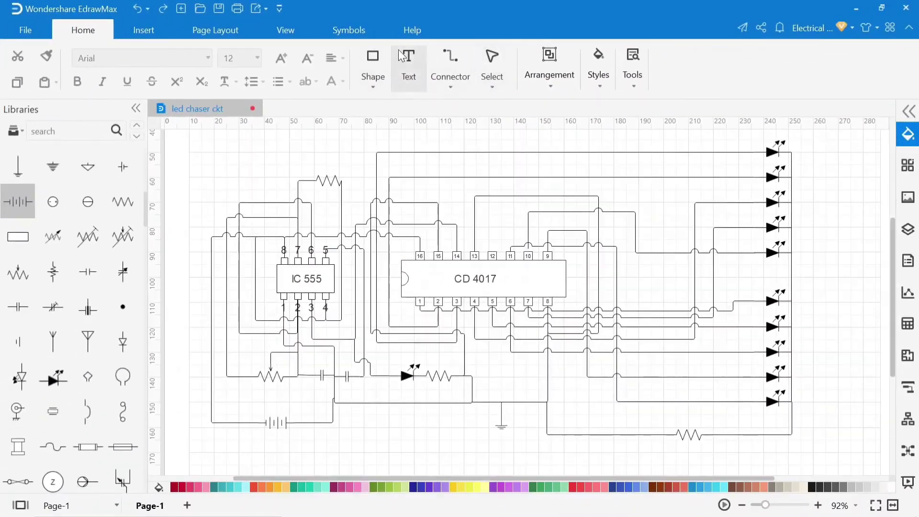
{"action": "left_click", "coordinate": [402, 58]}
{"action": "left_click_drag", "start_coordinate": [281, 143], "coordinate": [351, 158]}
{"action": "key", "text": "Escape"}
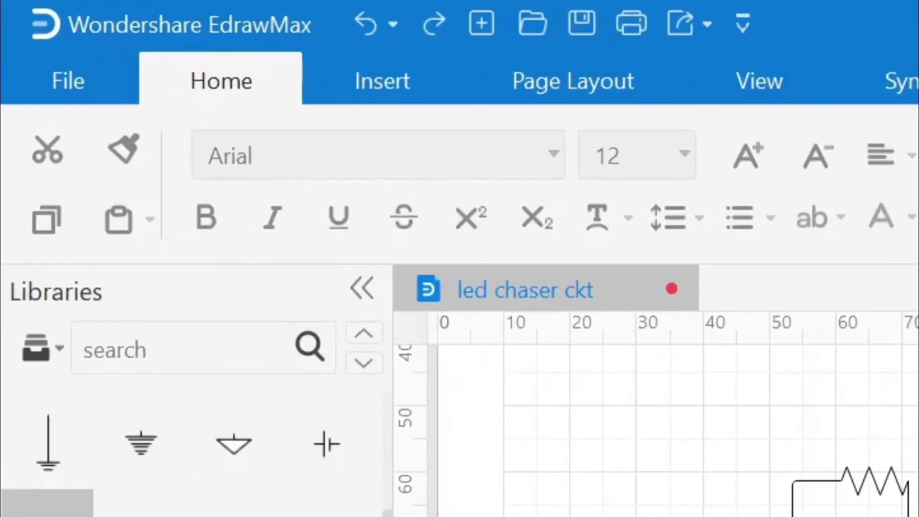
Set the default font to a self-defined one with size 8 and return to the drawing.
{"action": "left_click", "coordinate": [75, 91]}
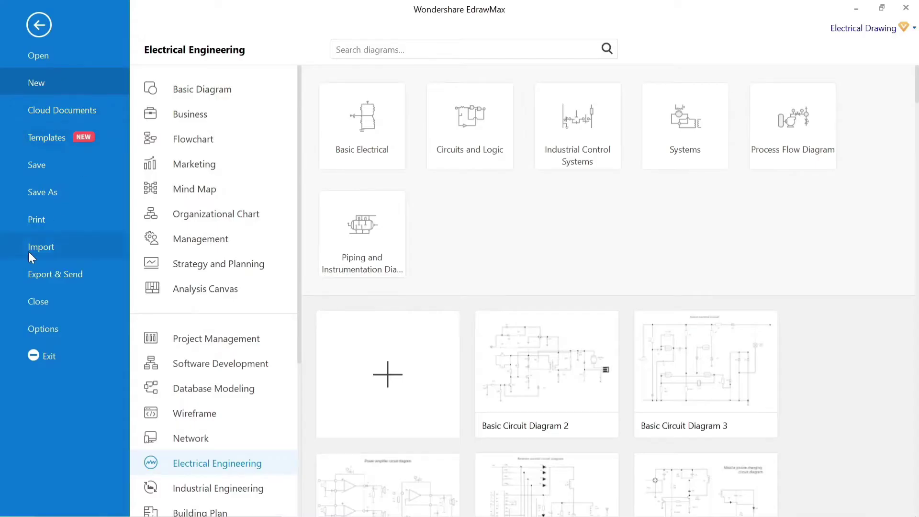
{"action": "left_click", "coordinate": [50, 327]}
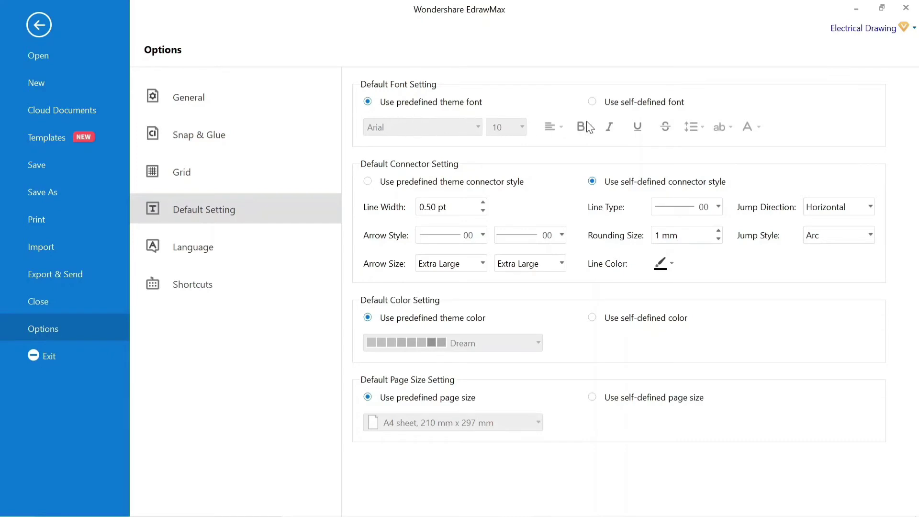
{"action": "left_click", "coordinate": [593, 102]}
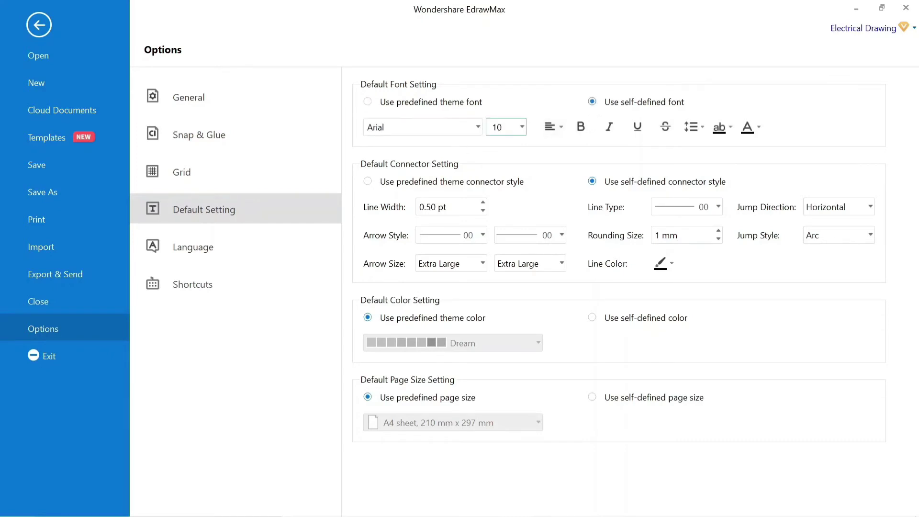
{"action": "left_click", "coordinate": [523, 128]}
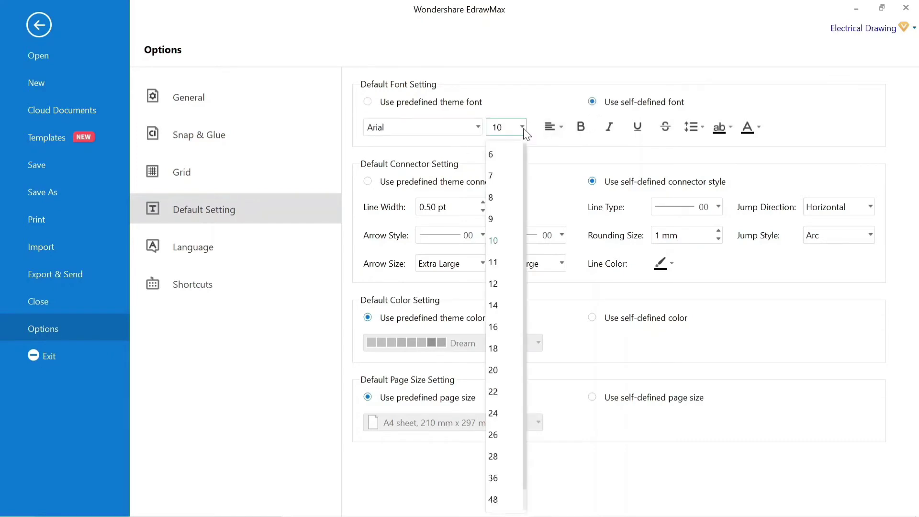
{"action": "left_click", "coordinate": [502, 200]}
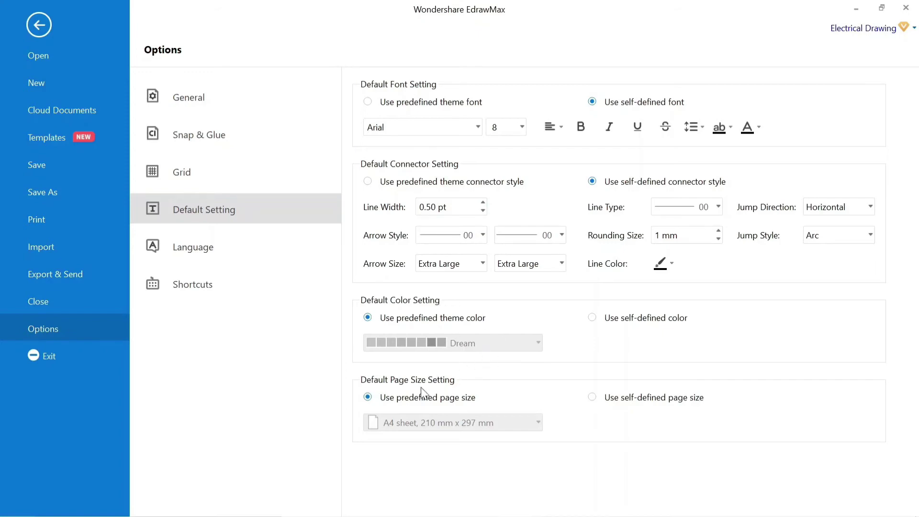
{"action": "left_click", "coordinate": [49, 28]}
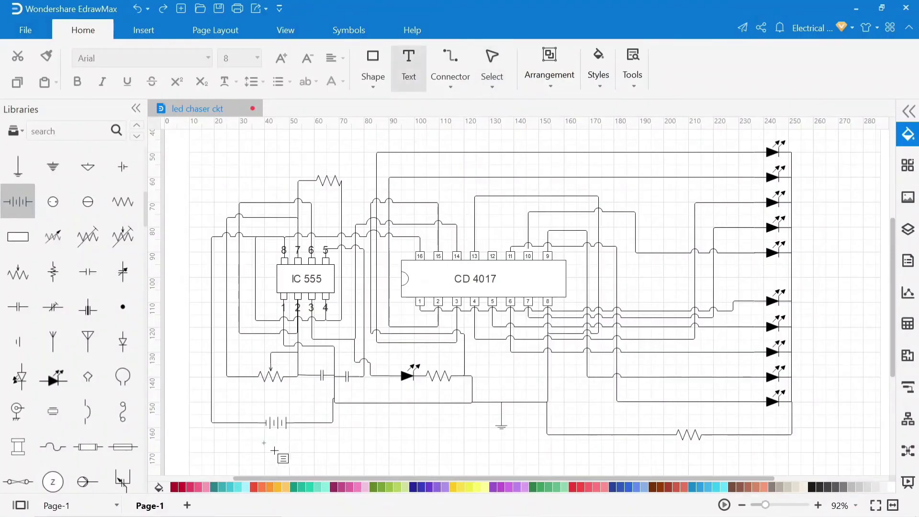
Add the text label "9v" and position it directly below the battery.
{"action": "left_click", "coordinate": [275, 451]}
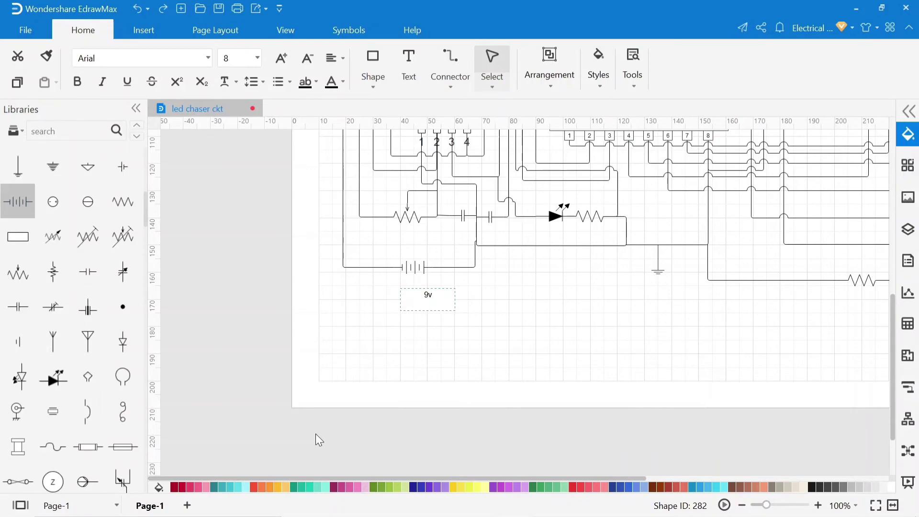
{"action": "left_click", "coordinate": [466, 329]}
{"action": "left_click_drag", "start_coordinate": [301, 461], "coordinate": [288, 448]}
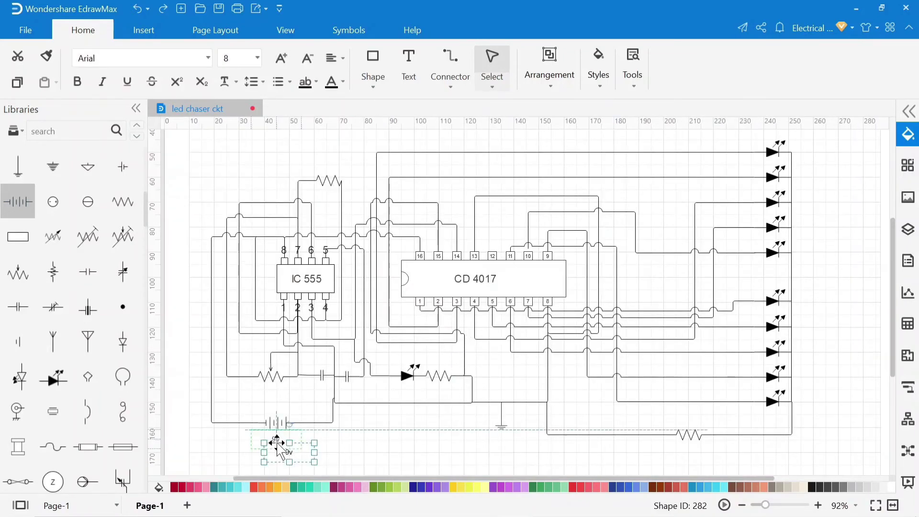
{"action": "left_click", "coordinate": [368, 461]}
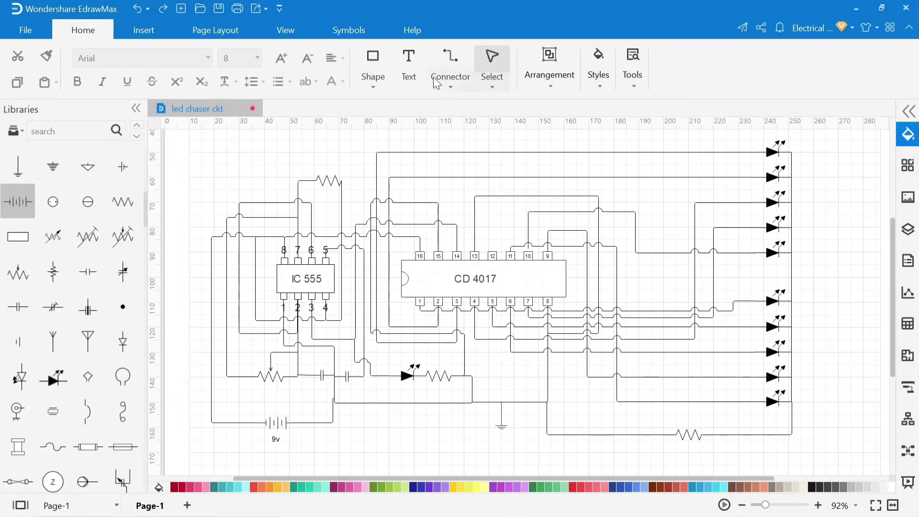
Label the ground symbol "GND" and the resistor below the diode column "680 ohm".
{"action": "left_click", "coordinate": [417, 80]}
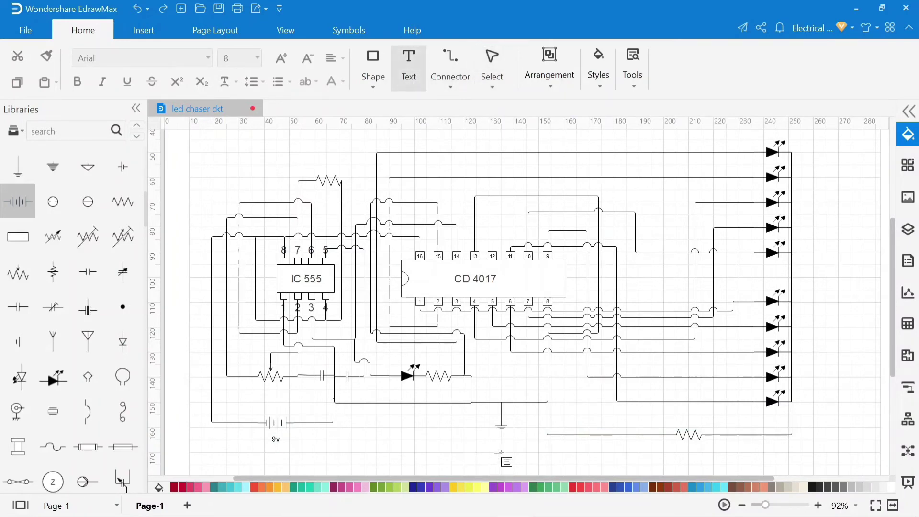
{"action": "left_click", "coordinate": [509, 444]}
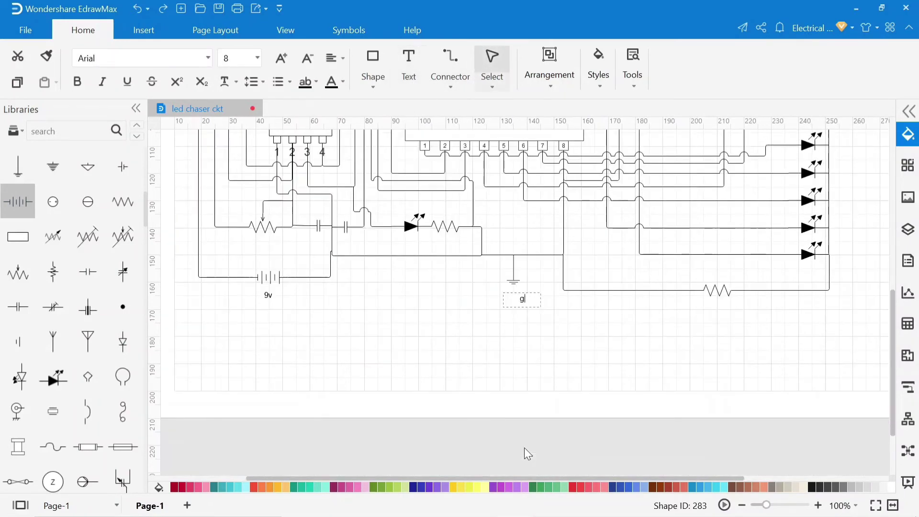
{"action": "type", "text": "GND"}
{"action": "left_click", "coordinate": [525, 447]}
{"action": "left_click", "coordinate": [413, 78]}
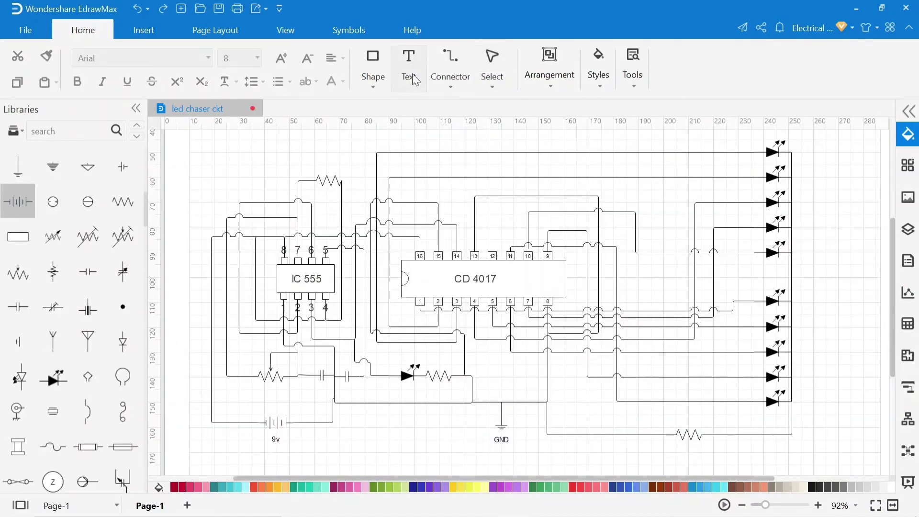
{"action": "left_click", "coordinate": [677, 446]}
{"action": "type", "text": "680 ohm"}
{"action": "left_click", "coordinate": [538, 348]}
Label both the resistor above the IC 555 and the potentiometer "10k".
{"action": "left_click", "coordinate": [409, 72]}
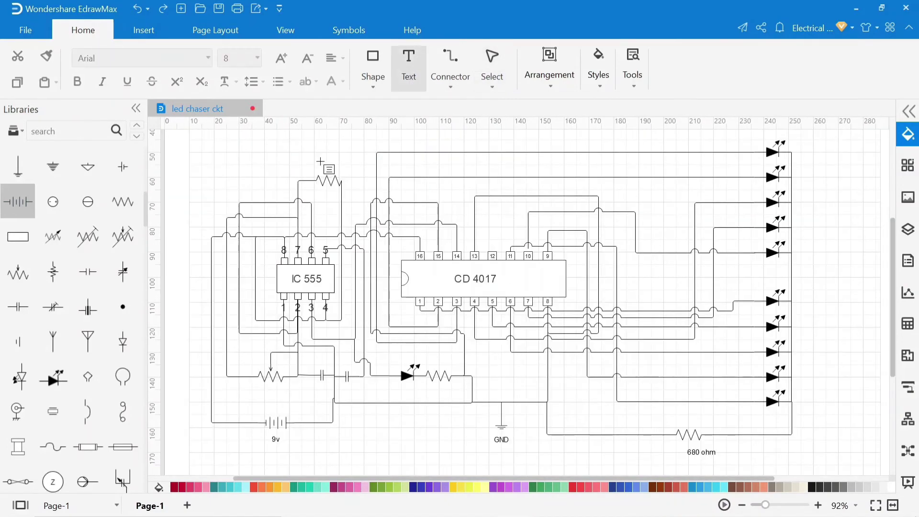
{"action": "left_click", "coordinate": [322, 161]}
{"action": "type", "text": "10k"}
{"action": "left_click", "coordinate": [301, 140]}
{"action": "type", "text": "10k"}
Label each of the two capacitors "10uf".
{"action": "mouse_move", "coordinate": [267, 386]}
{"action": "left_mouse_down"}
{"action": "mouse_move", "coordinate": [292, 402]}
{"action": "mouse_move", "coordinate": [464, 398]}
{"action": "left_mouse_up"}
{"action": "type", "text": "10uf10uf"}
{"action": "key", "text": "BackSpace"}
{"action": "key", "text": "BackSpace"}
{"action": "key", "text": "BackSpace"}
{"action": "key", "text": "BackSpace"}
{"action": "left_click", "coordinate": [413, 77]}
{"action": "type", "text": "10uf"}
Label the series diode "LED" and its resistor "680 ohm", and shift the last resistor's label closer under its symbol.
{"action": "left_click", "coordinate": [409, 71]}
{"action": "type", "text": "LED"}
{"action": "left_click", "coordinate": [408, 71]}
{"action": "type", "text": "680 ohm"}
{"action": "left_click", "coordinate": [562, 301]}
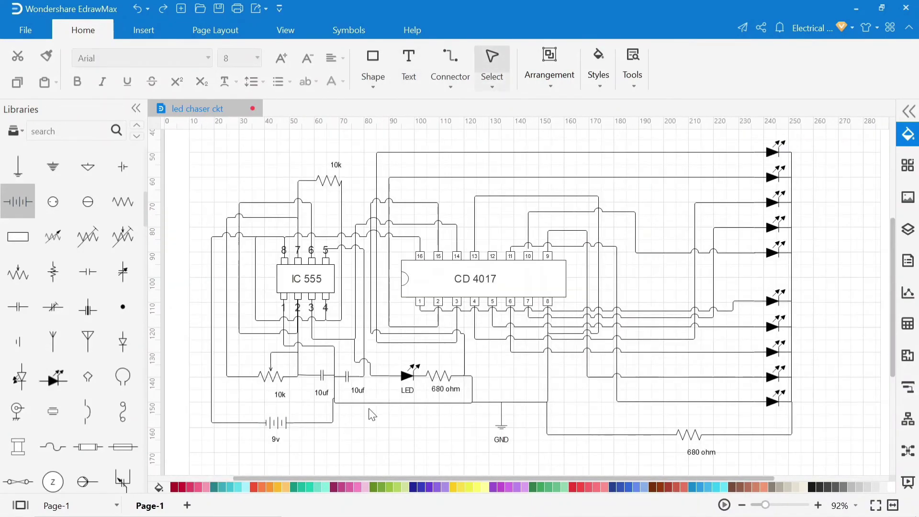
{"action": "left_click_drag", "start_coordinate": [708, 451], "coordinate": [697, 452]}
{"action": "left_click", "coordinate": [774, 430]}
Label the lowest diode of the column "LED 1" and paste copies of that label for the other diodes.
{"action": "left_click", "coordinate": [409, 67]}
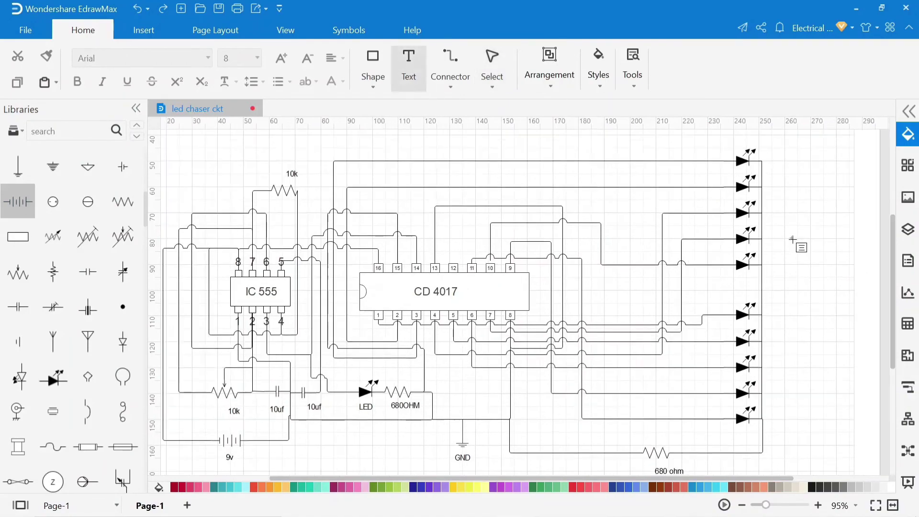
{"action": "left_click_drag", "start_coordinate": [773, 413], "coordinate": [811, 428]}
{"action": "type", "text": "LED 1"}
{"action": "right_click", "coordinate": [787, 414]}
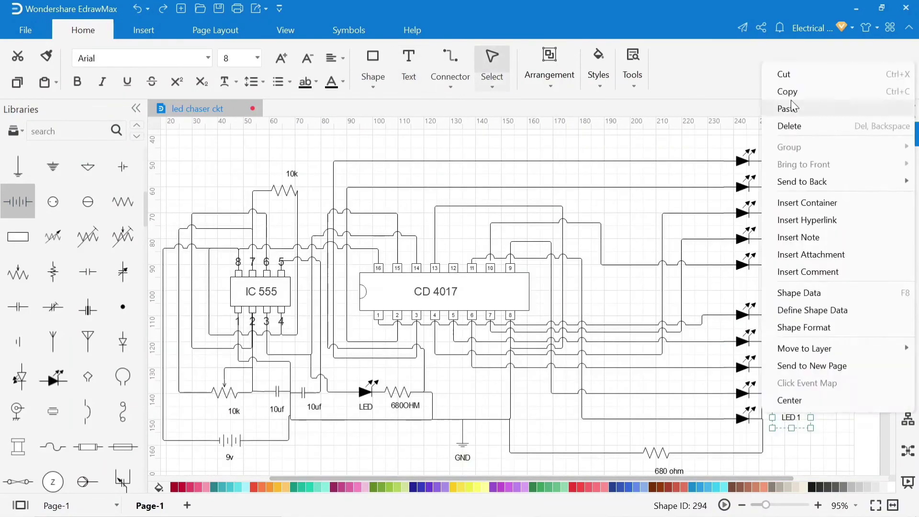
{"action": "left_click", "coordinate": [788, 91]}
{"action": "right_click", "coordinate": [814, 353]}
{"action": "left_click", "coordinate": [788, 49]}
Rename the copied labels beside the second and third diodes from the bottom to "LED2" and "LED3".
{"action": "double_click", "coordinate": [782, 389]}
{"action": "type", "text": "LED2"}
{"action": "left_click", "coordinate": [776, 390]}
{"action": "double_click", "coordinate": [786, 365]}
{"action": "type", "text": "LED3"}
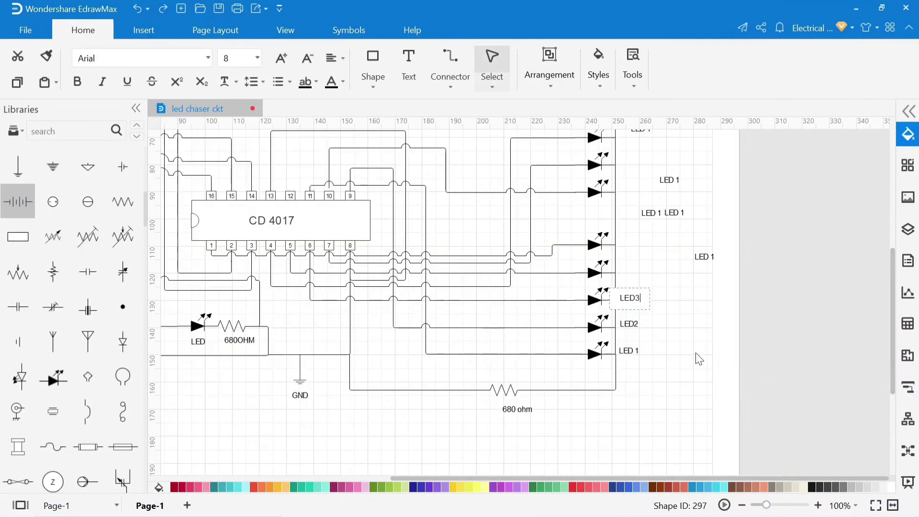
{"action": "left_click", "coordinate": [696, 353]}
Place the next copied labels beside the following diodes up the column and rename them "LED4" through "LED8".
{"action": "left_click_drag", "start_coordinate": [844, 325], "coordinate": [774, 343]}
{"action": "type", "text": "LED4"}
{"action": "double_click", "coordinate": [776, 318]}
{"action": "type", "text": "LED5LED6LED7LED8"}
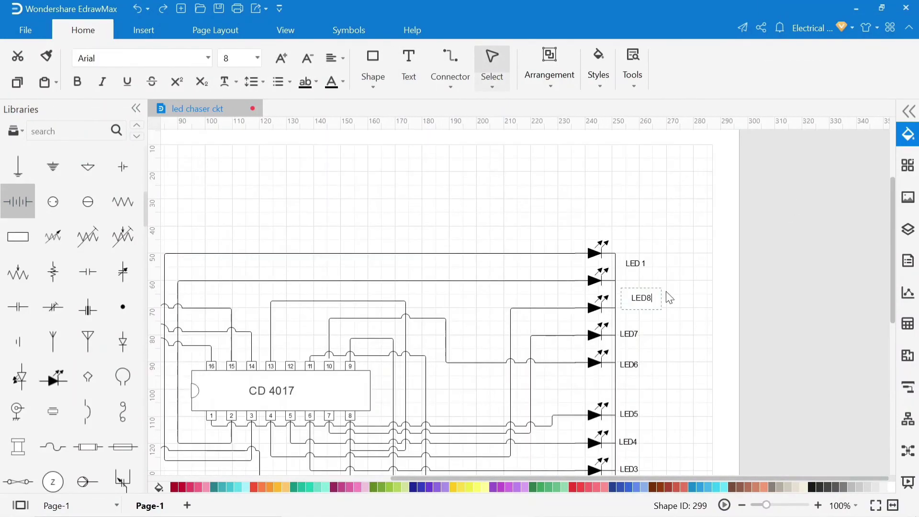
Rename the labels of the two topmost diodes to "LED9" and "LED10" and align them with their symbols.
{"action": "double_click", "coordinate": [636, 264]}
{"action": "type", "text": "LED9"}
{"action": "left_click_drag", "start_coordinate": [782, 171], "coordinate": [776, 188]}
{"action": "double_click", "coordinate": [785, 166]}
{"action": "type", "text": "LED10"}
{"action": "left_click", "coordinate": [735, 211]}
{"action": "scroll", "coordinate": [581, 341], "scroll_direction": "up", "scroll_amount": 2}
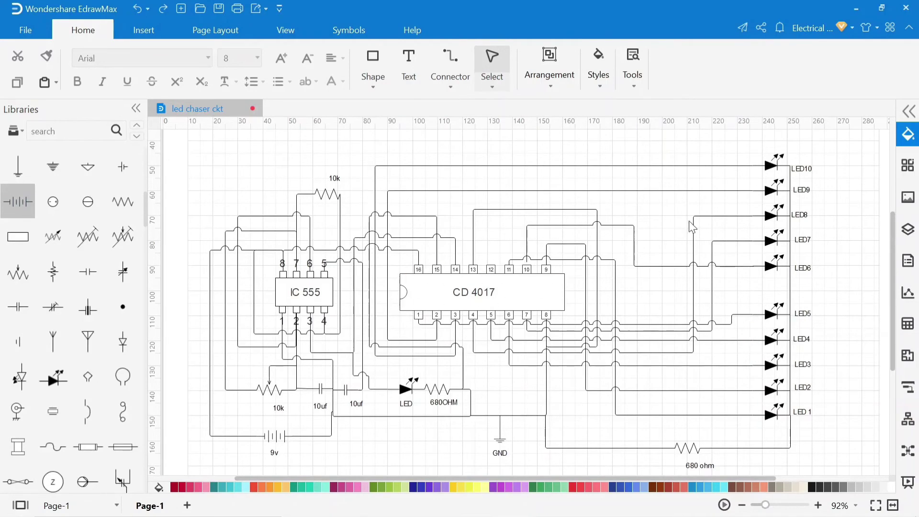
Present the current page full screen to check the finished circuit, and return to the normal view.
{"action": "scroll", "coordinate": [532, 230], "scroll_direction": "down", "scroll_amount": 1}
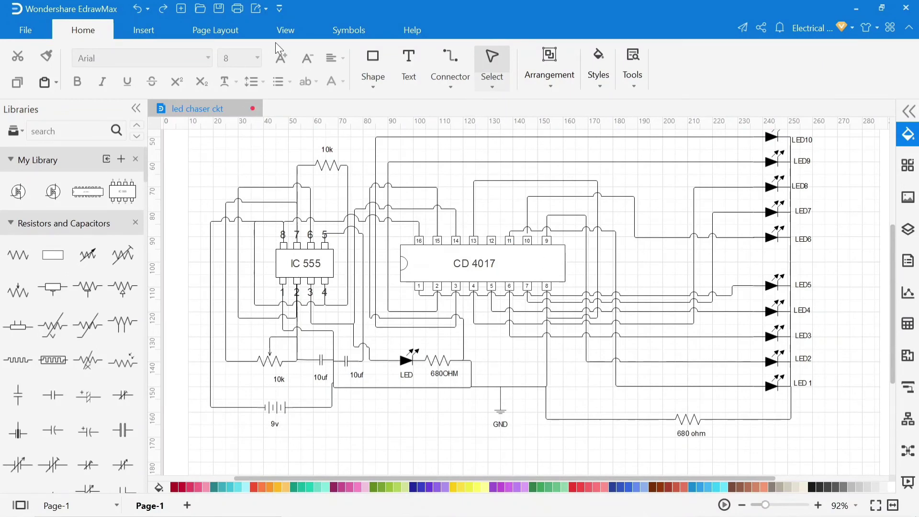
{"action": "left_click", "coordinate": [287, 31]}
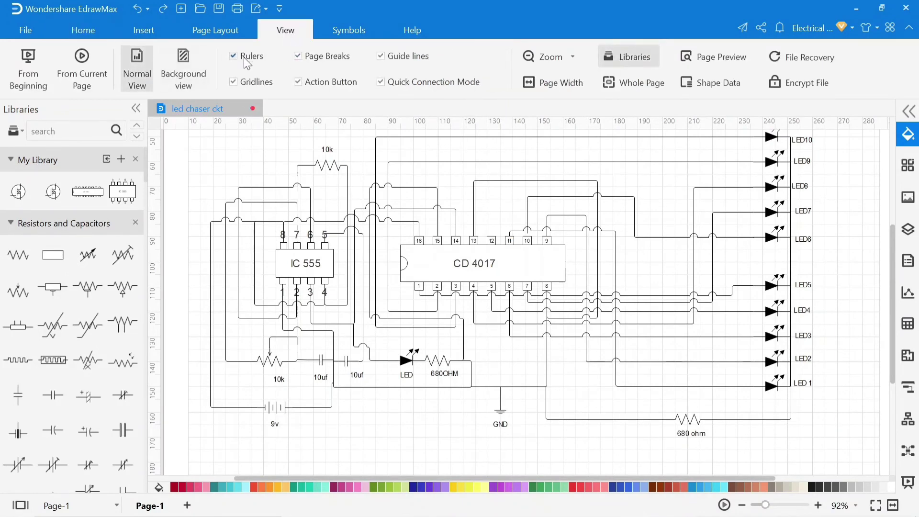
{"action": "left_click", "coordinate": [81, 63]}
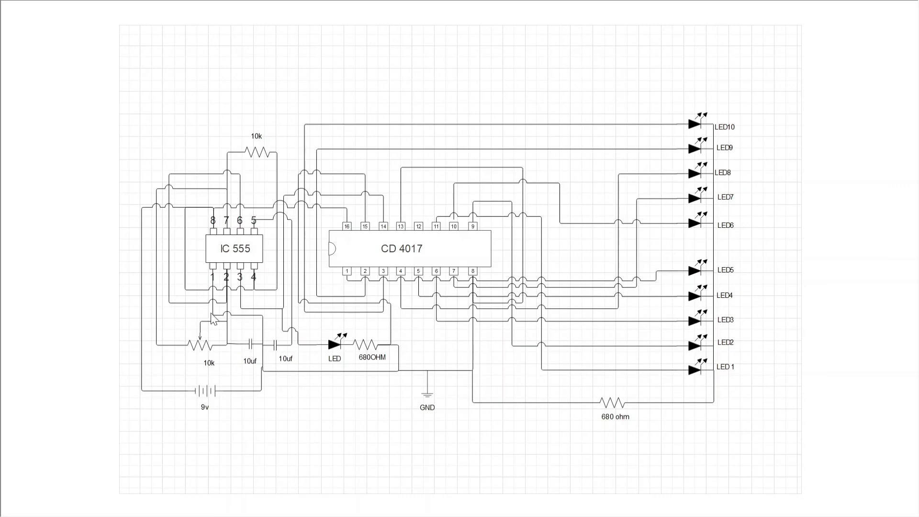
{"action": "left_click", "coordinate": [535, 472]}
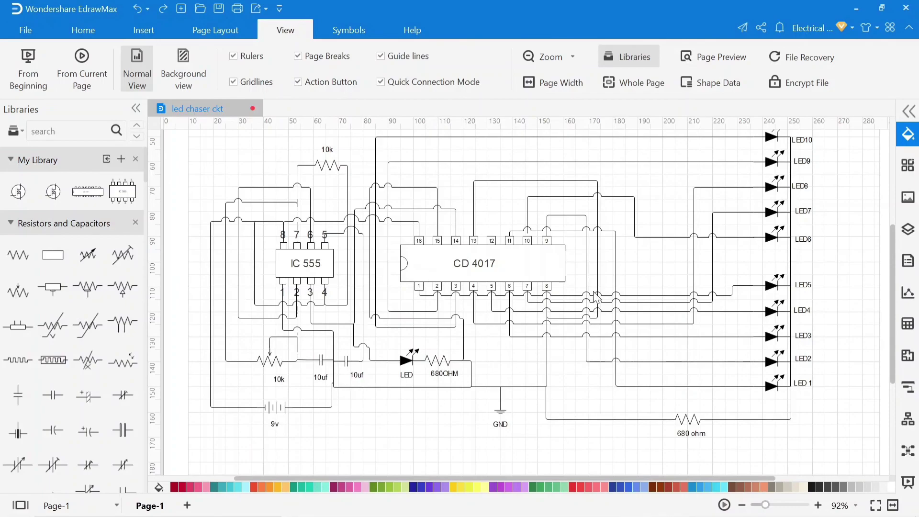
Open the PDF, PS, EPS export options for the circuit diagram.
{"action": "left_click", "coordinate": [32, 31]}
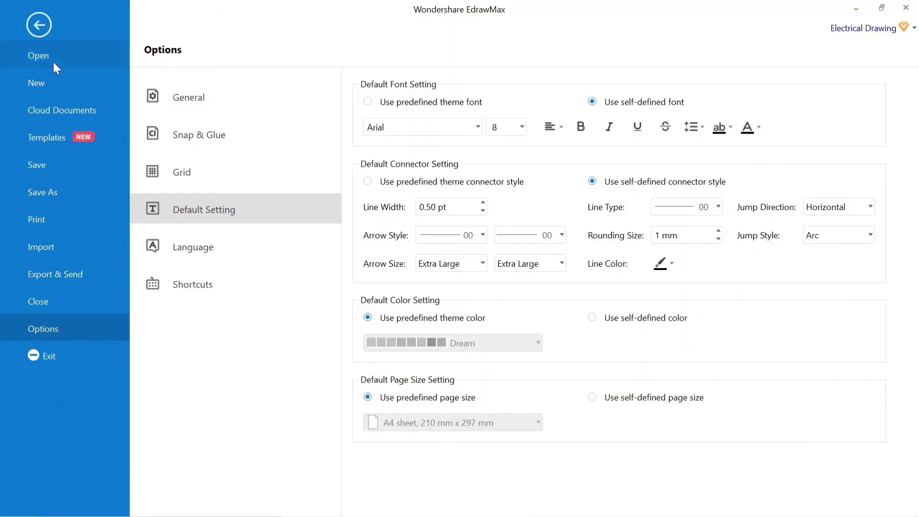
{"action": "left_click", "coordinate": [56, 274]}
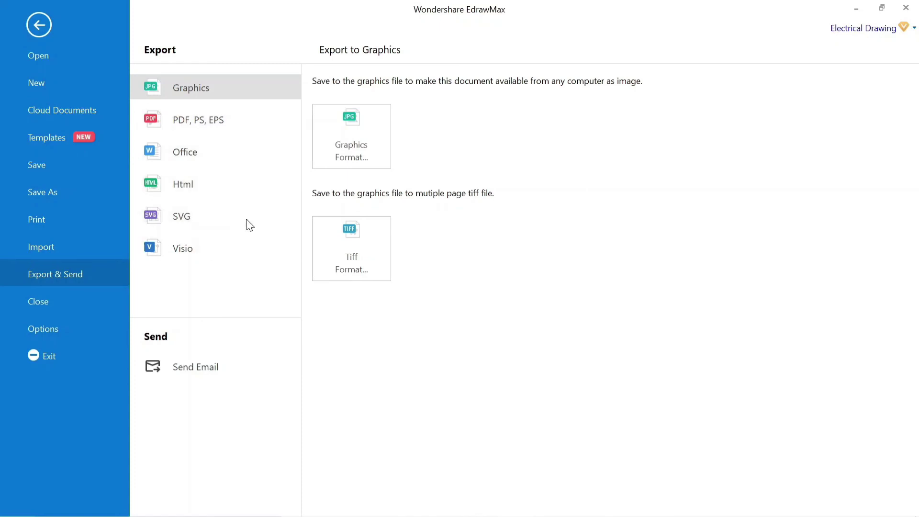
{"action": "left_click", "coordinate": [212, 122]}
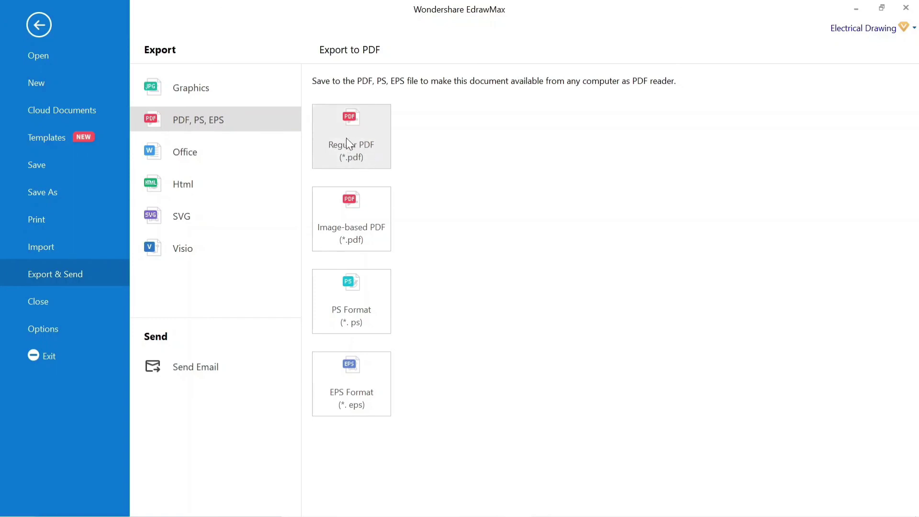